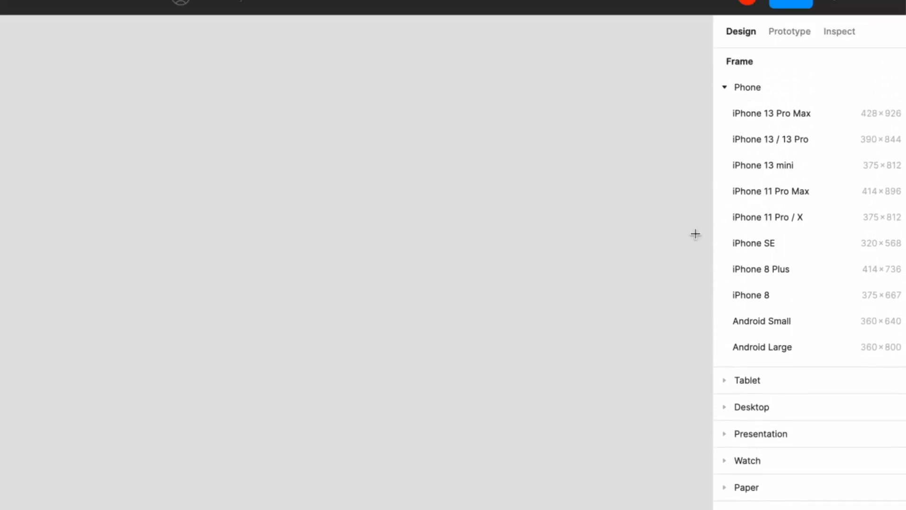
Create an iPhone 11 Pro / X frame on the UI Design page and rename it Product List
{"action": "left_click", "coordinate": [751, 222]}
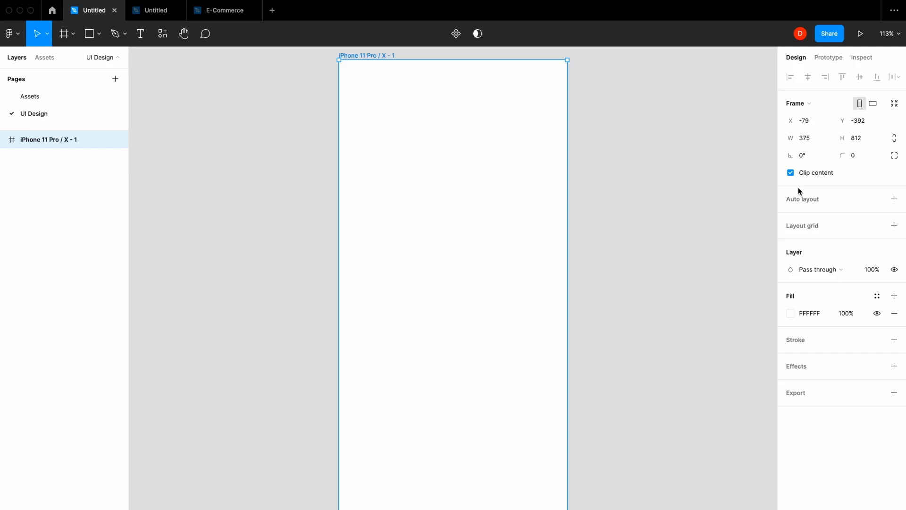
{"action": "double_click", "coordinate": [367, 55]}
{"action": "type", "text": "P"}
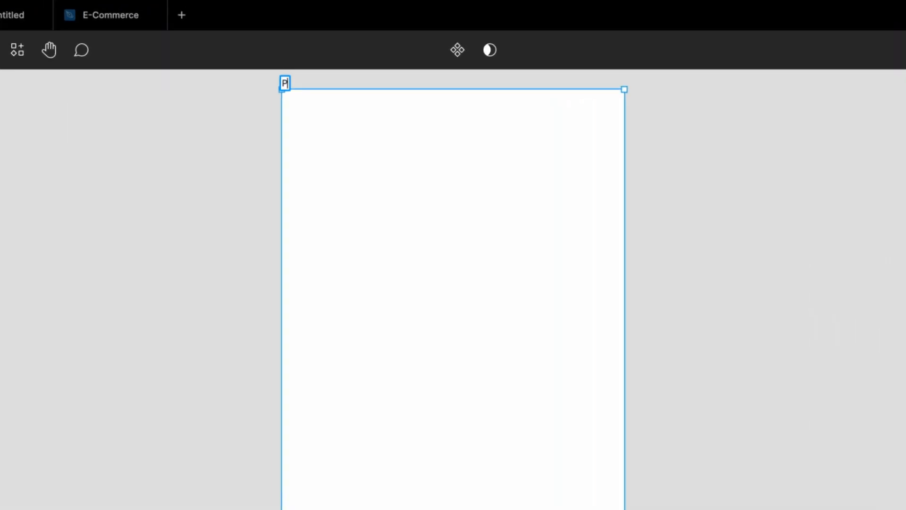
{"action": "type", "text": "roduct K"}
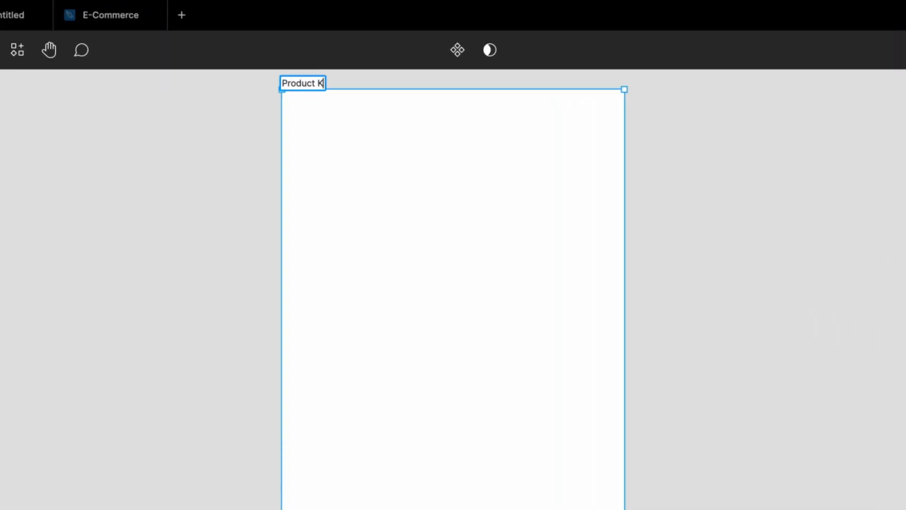
{"action": "key", "text": "BackSpace"}
{"action": "type", "text": "Lis"}
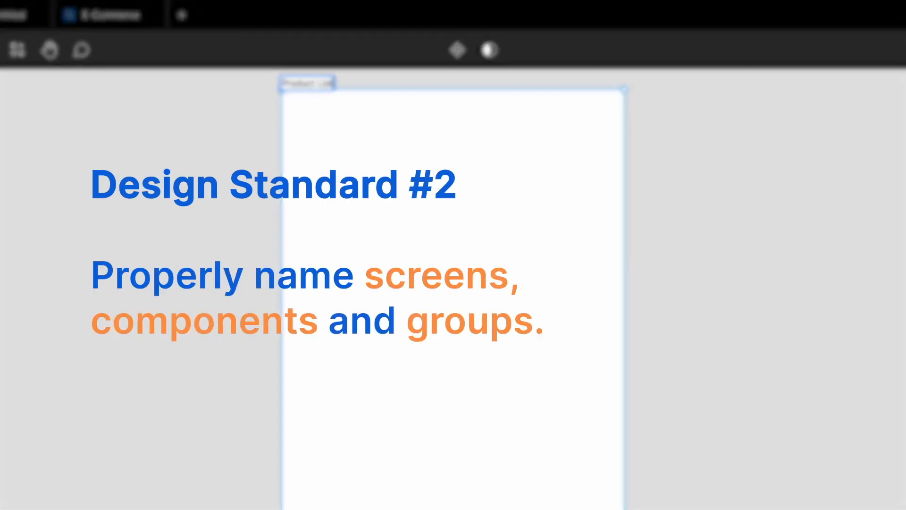
{"action": "type", "text": "t"}
{"action": "key", "text": "Return"}
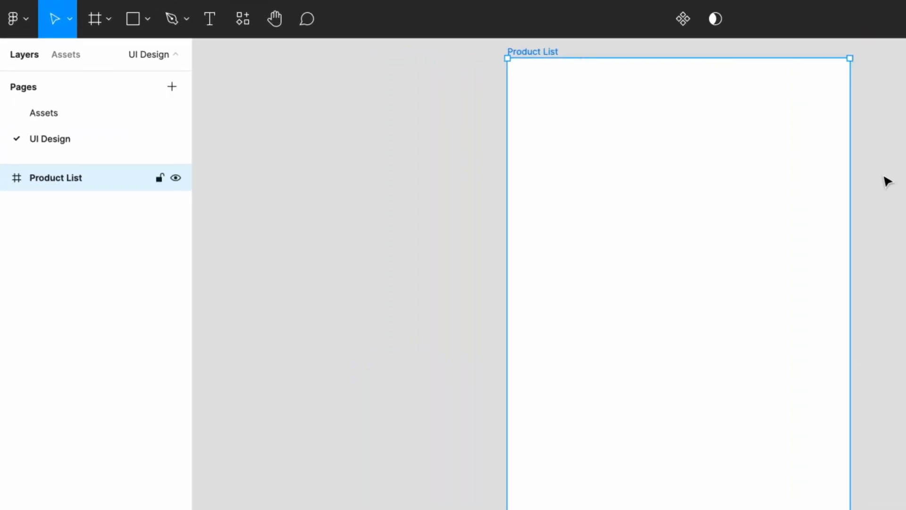
{"action": "left_click", "coordinate": [645, 158]}
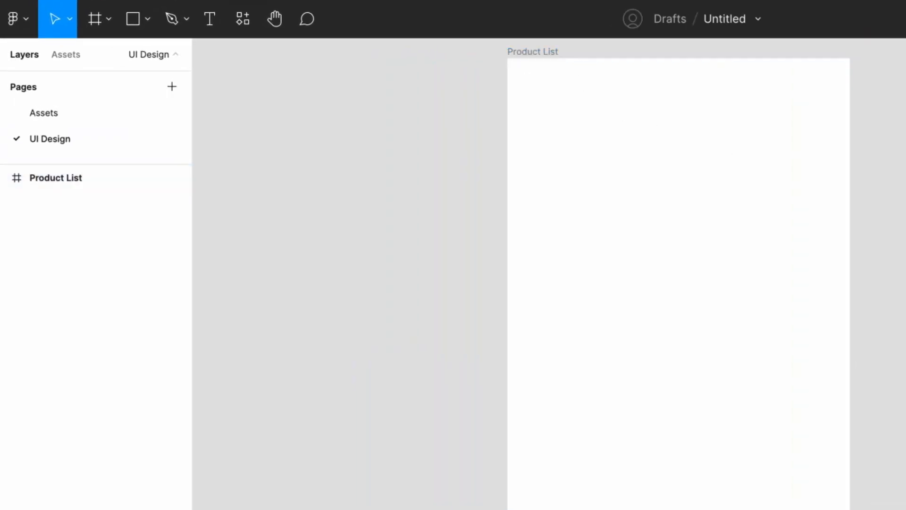
Copy the status bar from the Assets page into the Product List frame and align it to the frame's top edge
{"action": "left_click", "coordinate": [127, 113]}
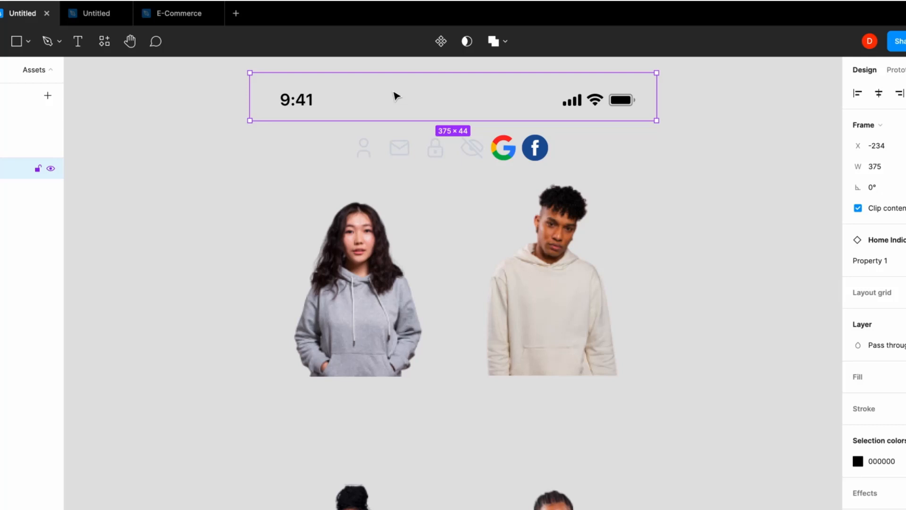
{"action": "left_click", "coordinate": [33, 136]}
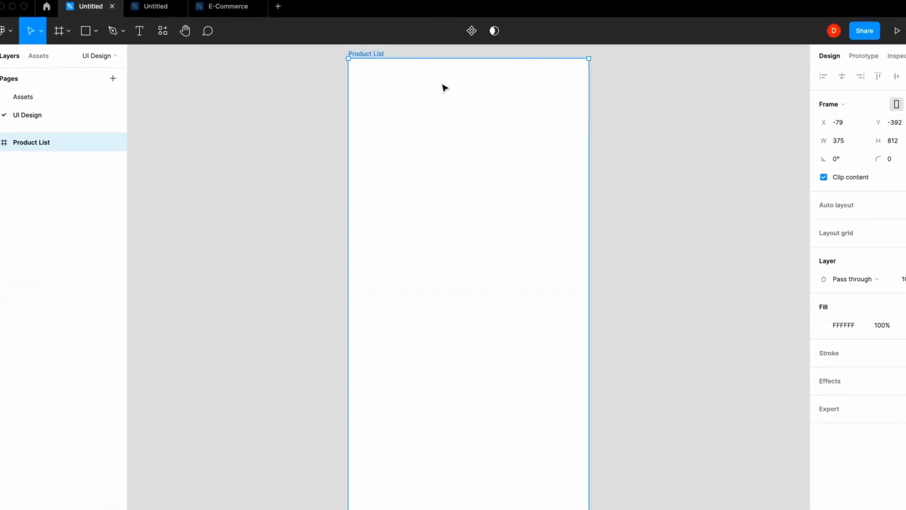
{"action": "key", "text": "ctrl+v"}
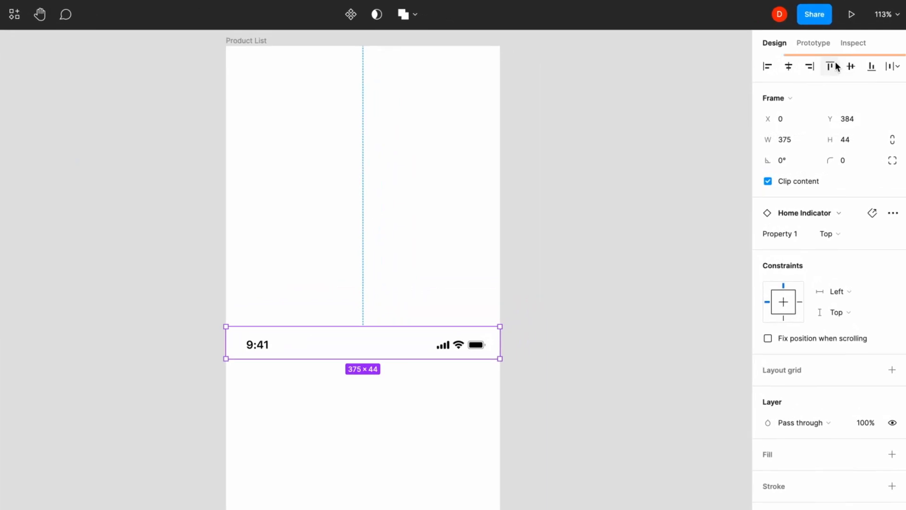
{"action": "left_click", "coordinate": [842, 77]}
{"action": "key", "text": "Escape"}
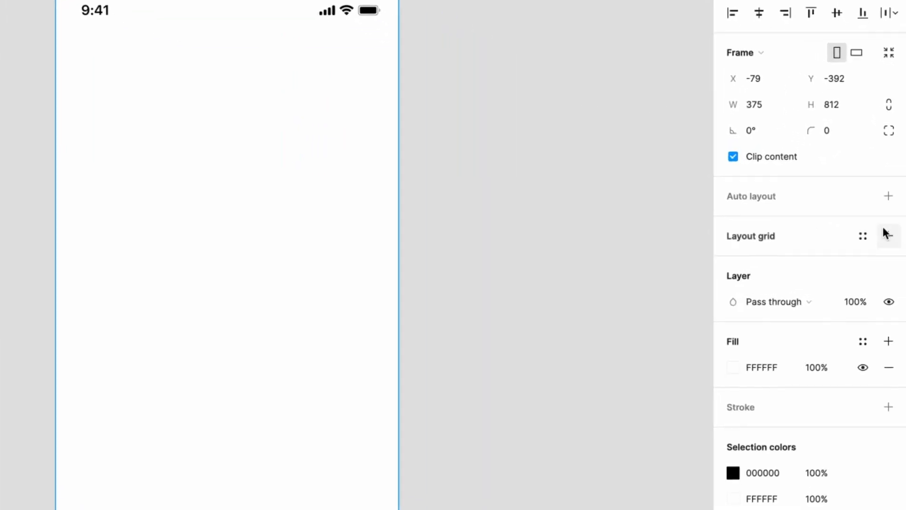
Add a column layout grid to the Product List frame with a count of 4 and a margin of 16
{"action": "left_click", "coordinate": [893, 244]}
{"action": "left_click", "coordinate": [766, 265]}
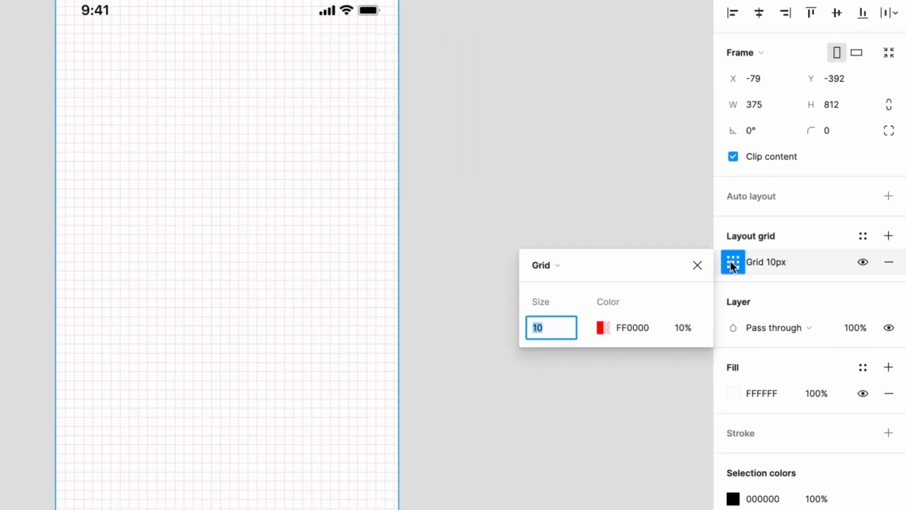
{"action": "left_click", "coordinate": [580, 263]}
{"action": "left_click", "coordinate": [575, 283]}
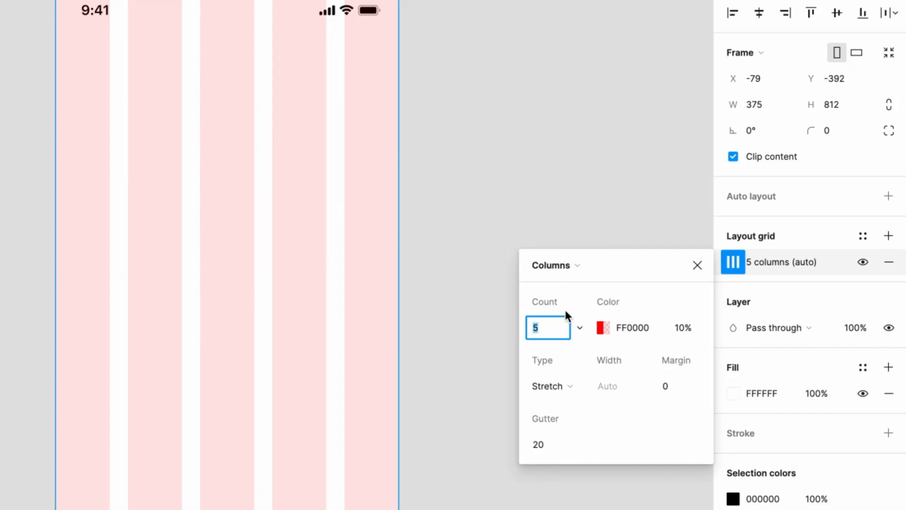
{"action": "type", "text": "4"}
{"action": "key", "text": "Return"}
{"action": "key", "text": "BackSpace"}
{"action": "type", "text": "16"}
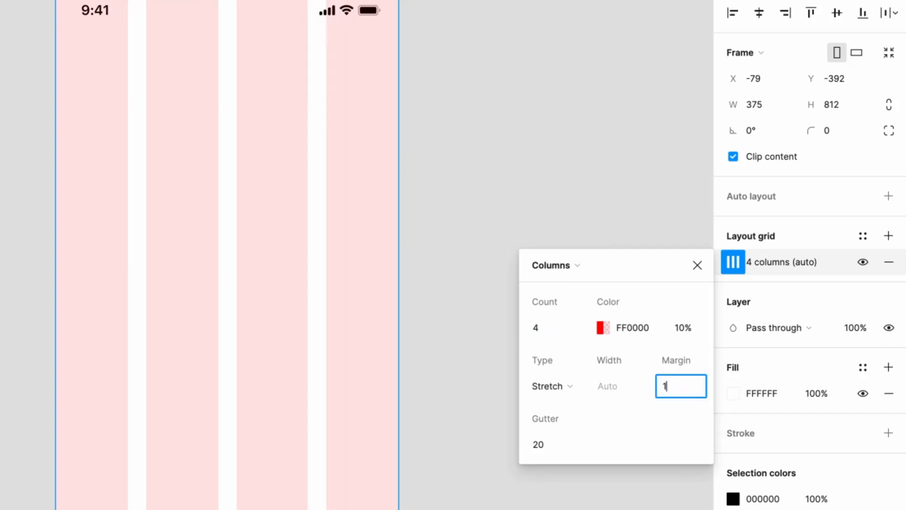
{"action": "key", "text": "Return"}
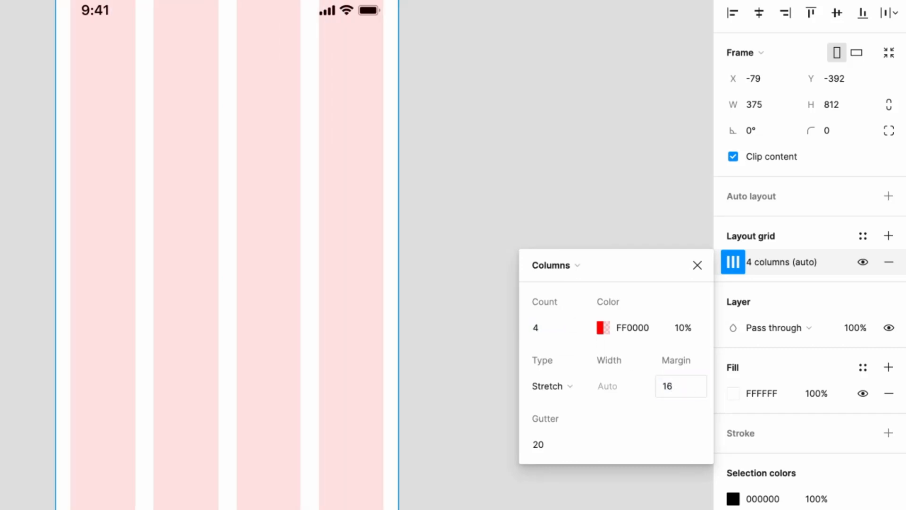
{"action": "left_click", "coordinate": [697, 265]}
{"action": "key", "text": "Escape"}
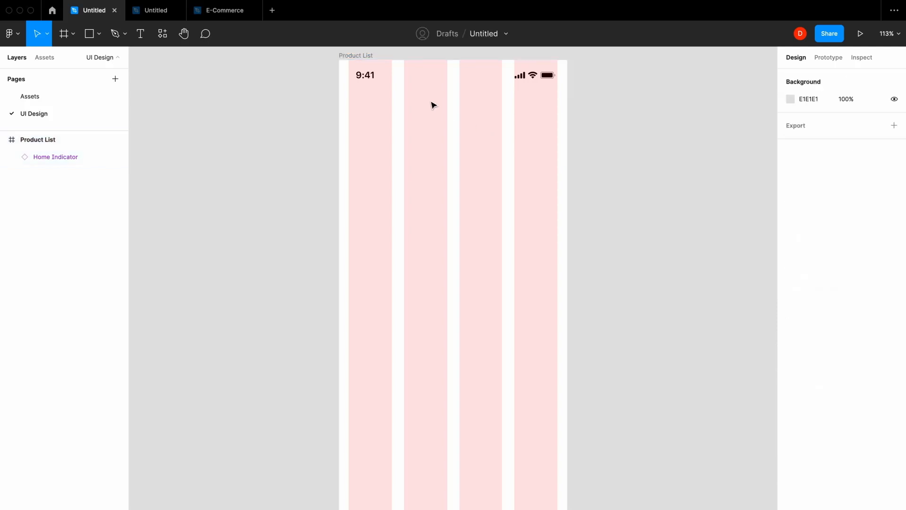
Draw a 343-wide rectangle spanning the grid columns below the status bar and set its height to 45
{"action": "scroll", "coordinate": [444, 101], "scroll_direction": "up", "scroll_amount": 5}
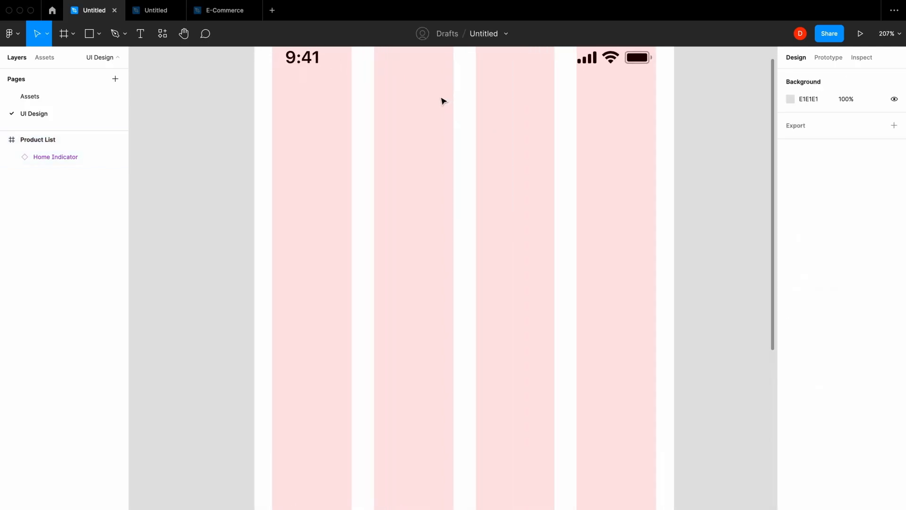
{"action": "key", "text": "r"}
{"action": "left_click_drag", "start_coordinate": [273, 104], "coordinate": [657, 154]}
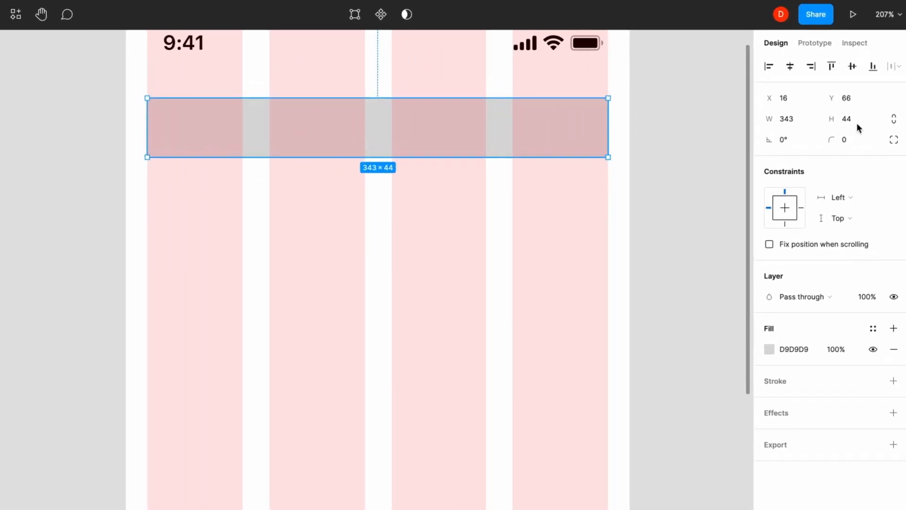
{"action": "left_click", "coordinate": [874, 123]}
{"action": "type", "text": "45"}
Give the search bar rectangle a corner radius of 5 and a light grey F0F0F0 fill
{"action": "left_click", "coordinate": [851, 144]}
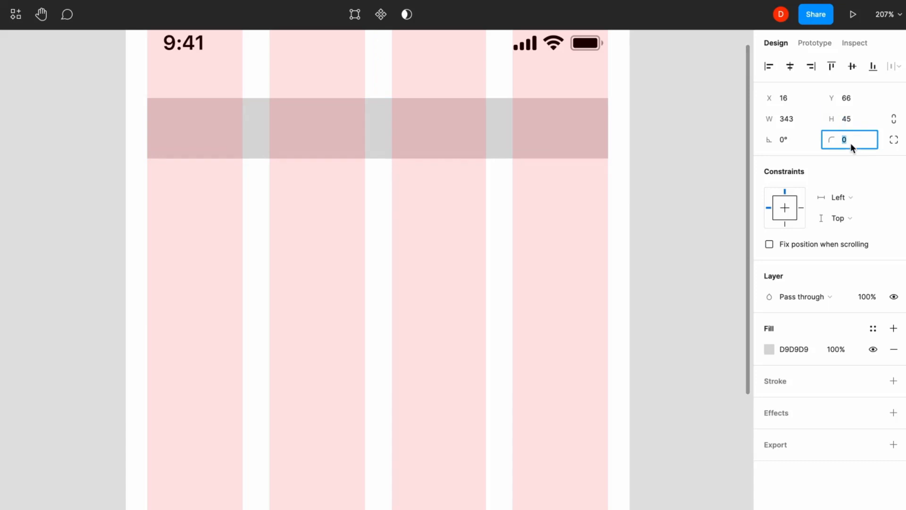
{"action": "type", "text": "5"}
{"action": "key", "text": "Return"}
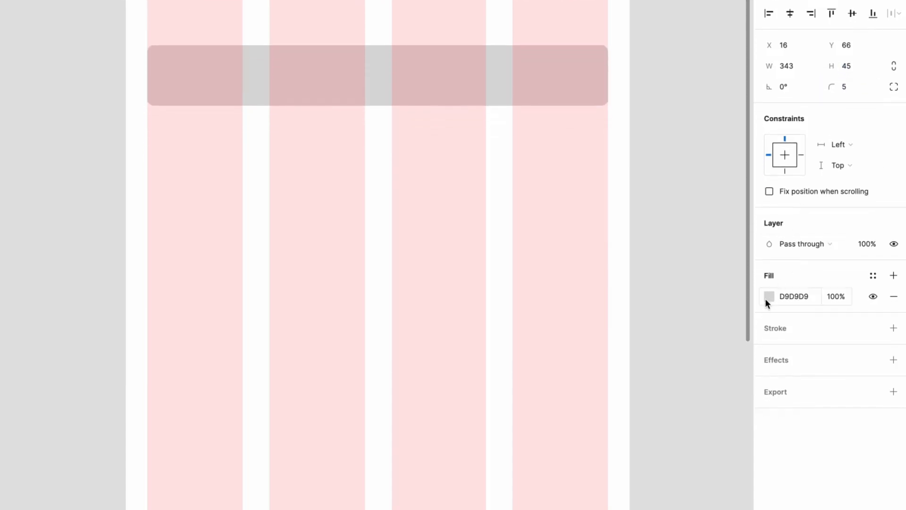
{"action": "left_click", "coordinate": [770, 348]}
{"action": "left_click_drag", "start_coordinate": [608, 289], "coordinate": [598, 296]}
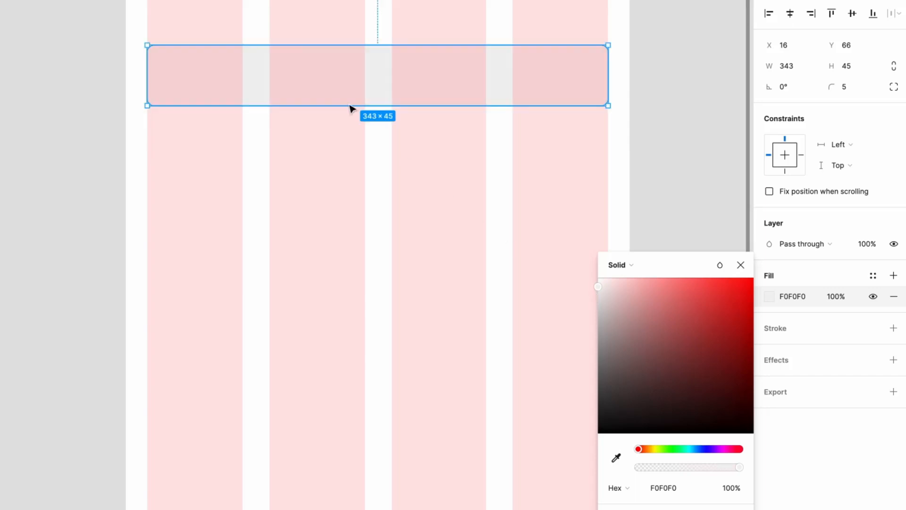
Add the text "Search" inside the grey rectangle, near its left end and vertically centred
{"action": "left_click", "coordinate": [166, 71]}
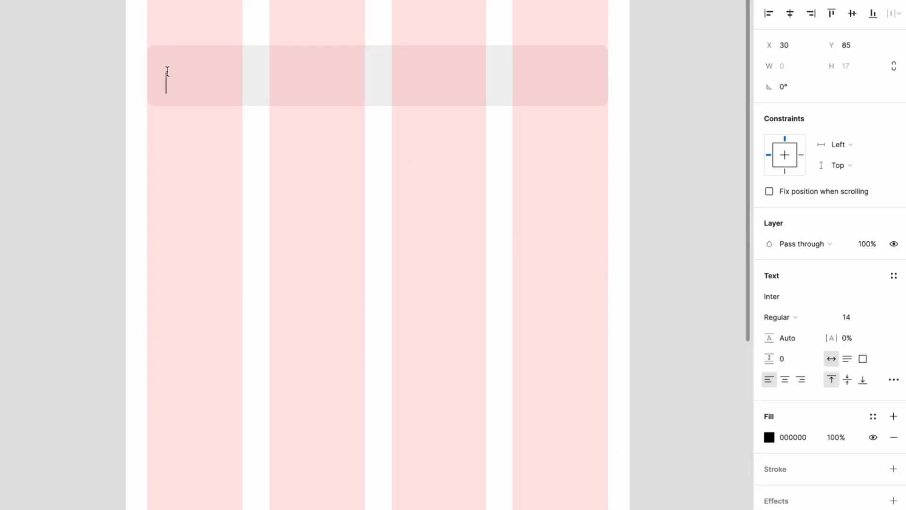
{"action": "type", "text": "Search"}
{"action": "key", "text": "Escape"}
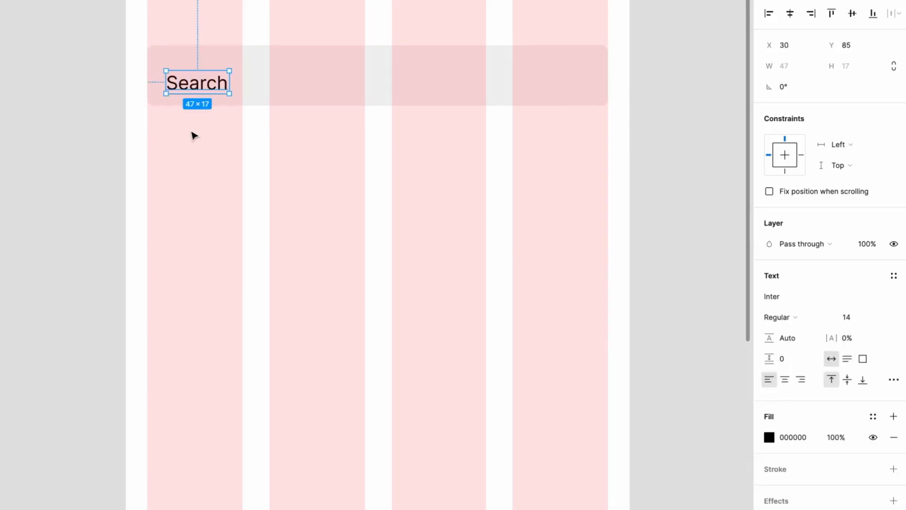
{"action": "left_click_drag", "start_coordinate": [196, 85], "coordinate": [193, 78]}
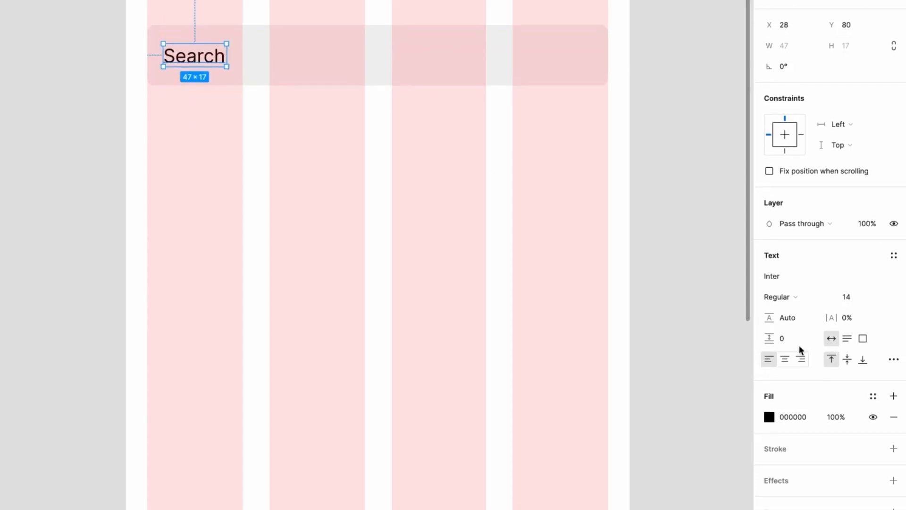
Set the Search text's fill opacity to 50% and shift the text to X 36
{"action": "left_click", "coordinate": [840, 418]}
{"action": "type", "text": "50"}
{"action": "key", "text": "Return"}
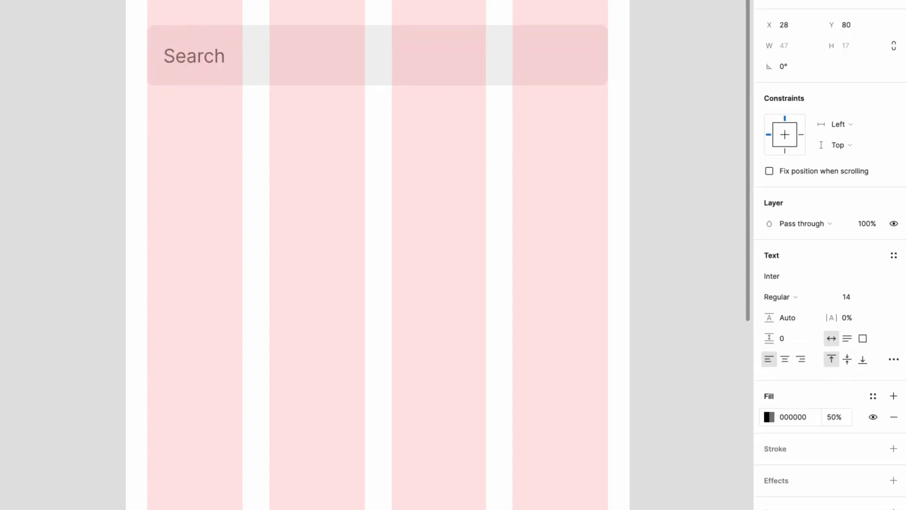
{"action": "left_click_drag", "start_coordinate": [213, 59], "coordinate": [195, 59]}
{"action": "key", "text": "shift+Right"}
{"action": "key", "text": "shift+Right"}
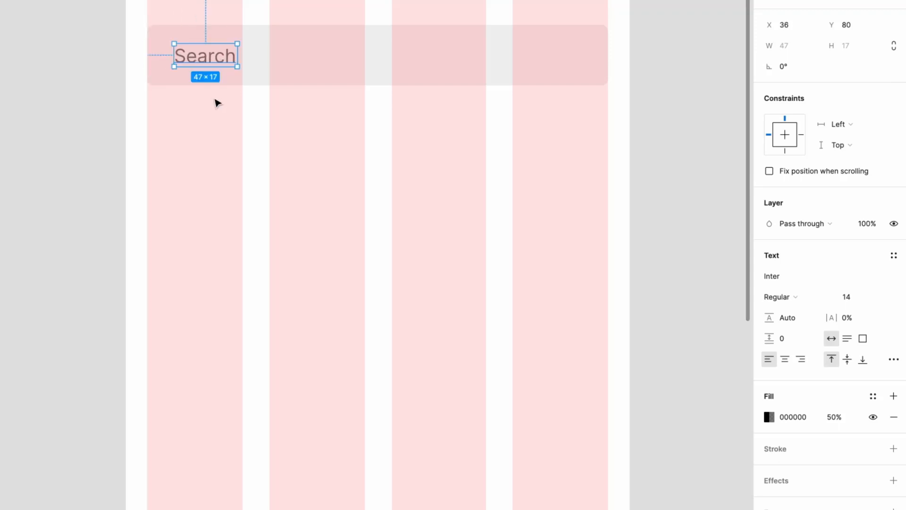
Hide the layout grid and group the Search text with its grey rectangle
{"action": "left_click", "coordinate": [229, 134]}
{"action": "key", "text": "ctrl+g"}
{"action": "left_click_drag", "start_coordinate": [339, 191], "coordinate": [305, 126]}
{"action": "key", "text": "super+g"}
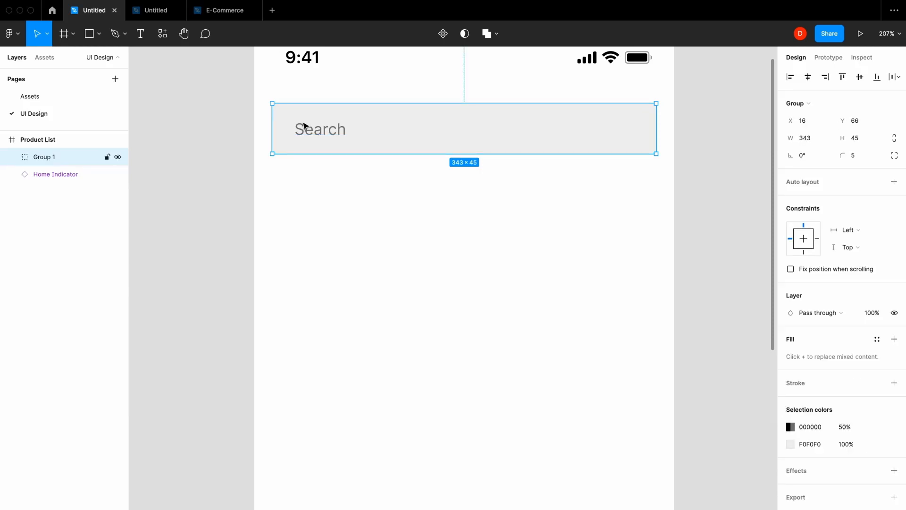
Show the layout grid again and add the text "Product List" below the search bar, aligned to the left margin at X 16
{"action": "left_click", "coordinate": [420, 203]}
{"action": "key", "text": "t"}
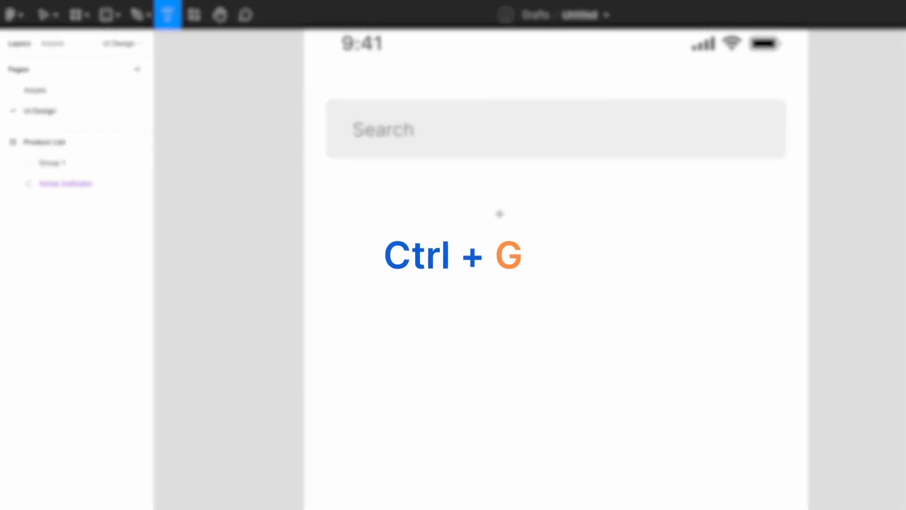
{"action": "key", "text": "ctrl+g"}
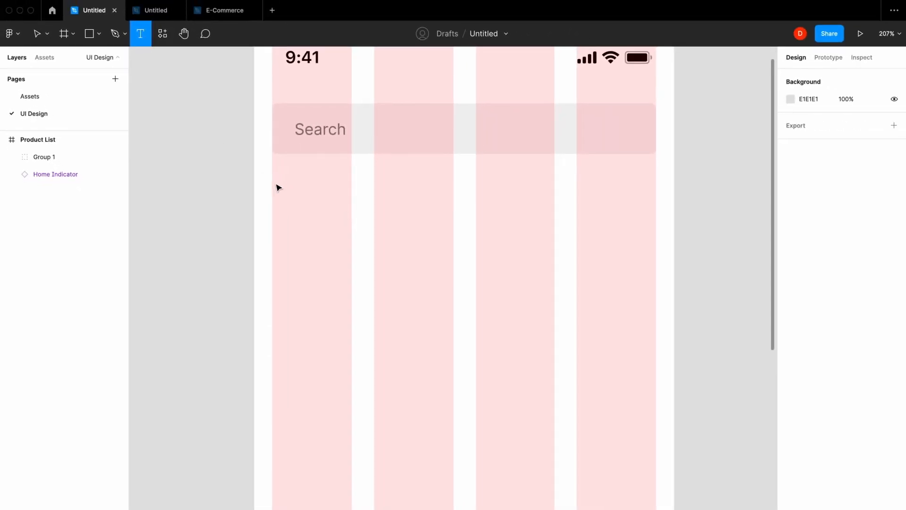
{"action": "left_click", "coordinate": [272, 187]}
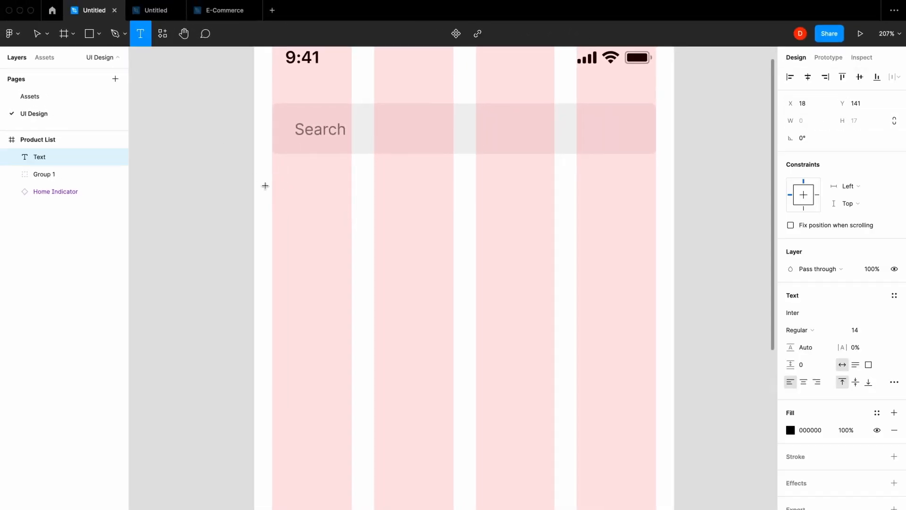
{"action": "type", "text": "Product List"}
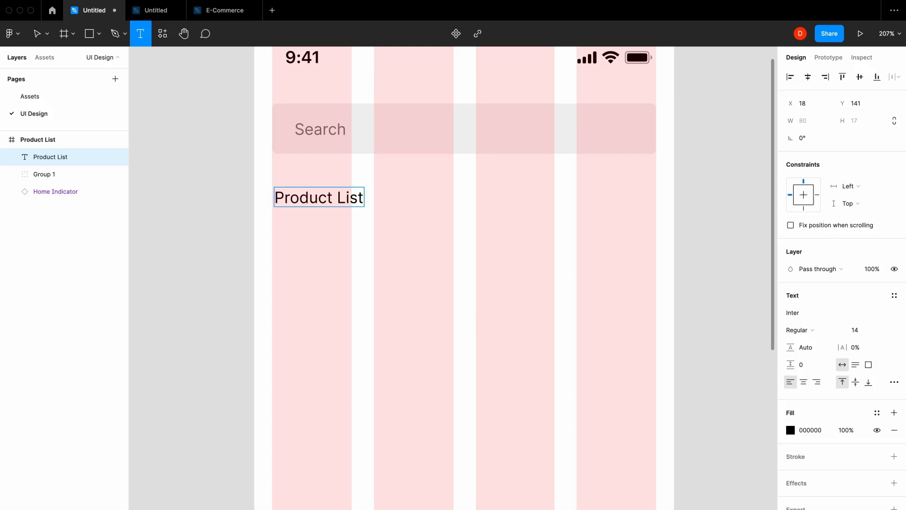
{"action": "left_click", "coordinate": [40, 33]}
{"action": "left_click_drag", "start_coordinate": [338, 198], "coordinate": [335, 197]}
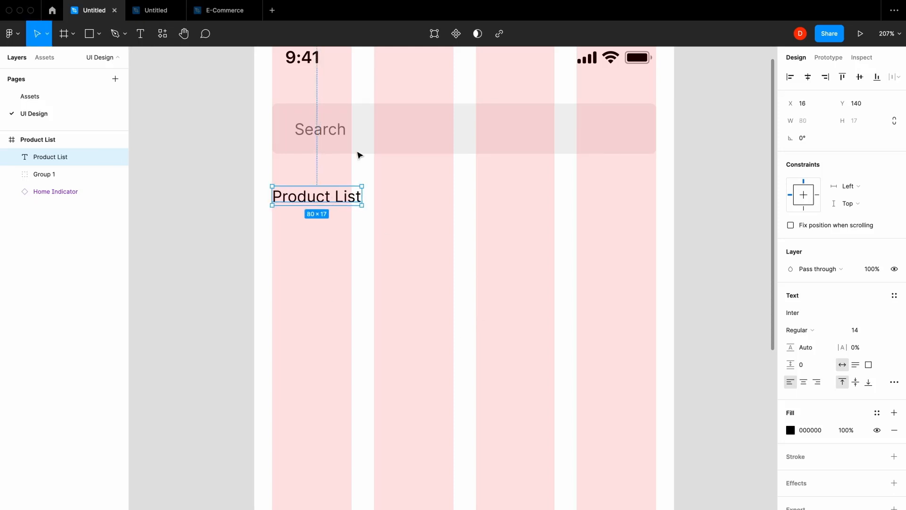
Move the Product List text to Y 135, leaving a 24 px gap below the search bar
{"action": "left_click", "coordinate": [359, 144], "text": "shift"}
{"action": "left_click", "coordinate": [819, 157]}
{"action": "type", "text": "24"}
{"action": "key", "text": "Return"}
{"action": "left_click", "coordinate": [378, 223]}
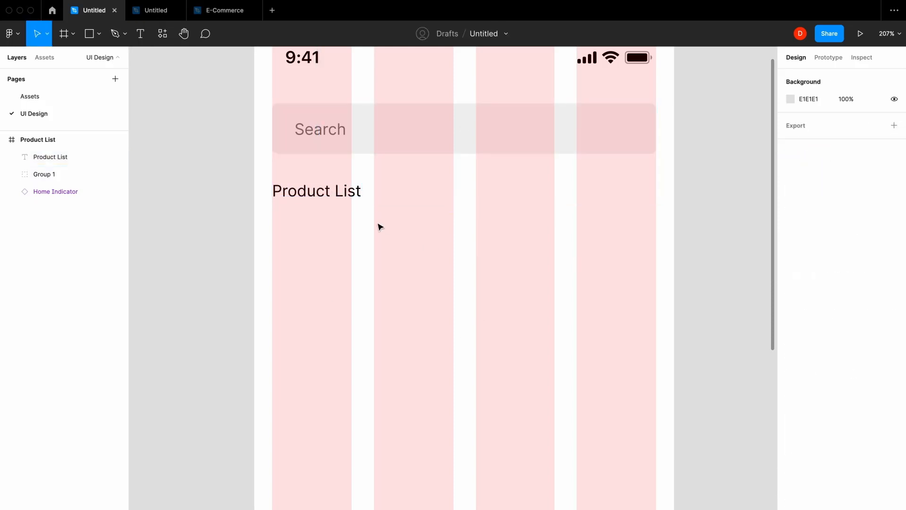
Format the Product List text as Semi Bold with a font size of 20
{"action": "left_click", "coordinate": [347, 195]}
{"action": "left_click", "coordinate": [824, 330]}
{"action": "left_click", "coordinate": [822, 356]}
{"action": "left_click", "coordinate": [855, 330]}
{"action": "type", "text": "20"}
{"action": "key", "text": "Return"}
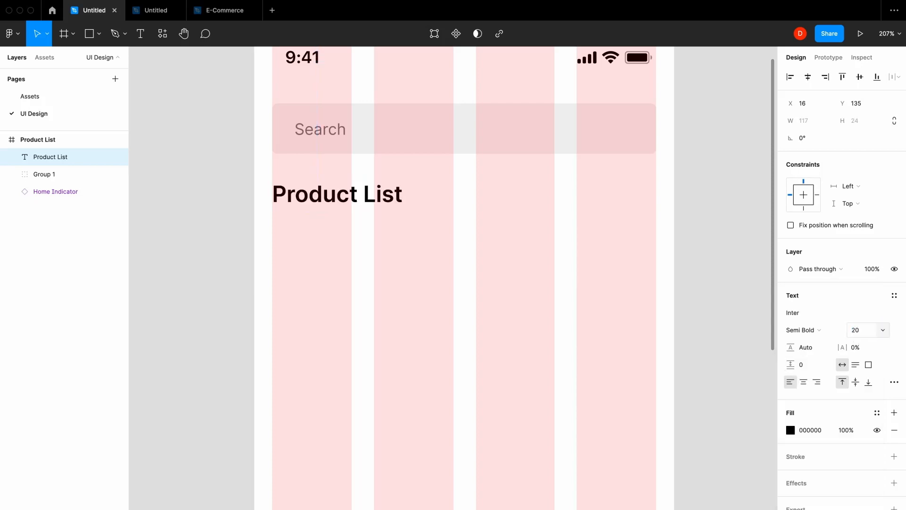
{"action": "left_click", "coordinate": [420, 297]}
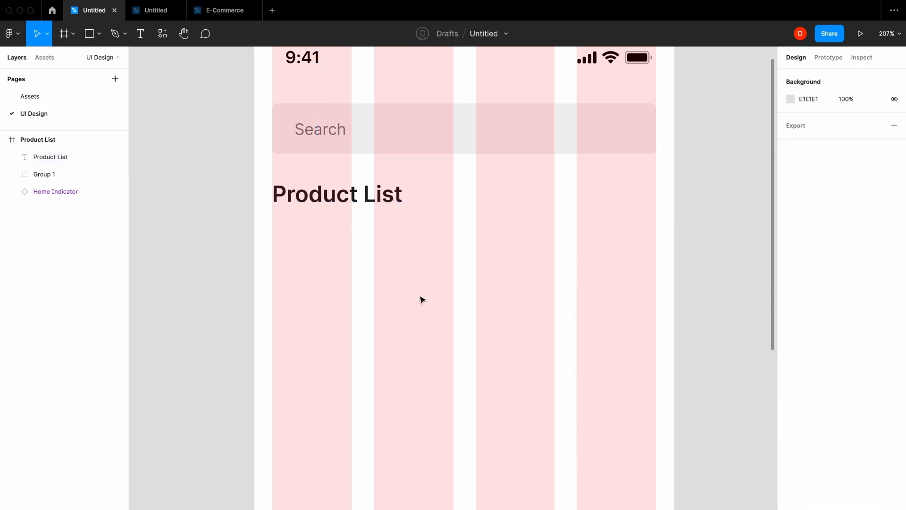
{"action": "scroll", "coordinate": [421, 298], "scroll_direction": "down", "scroll_amount": 3}
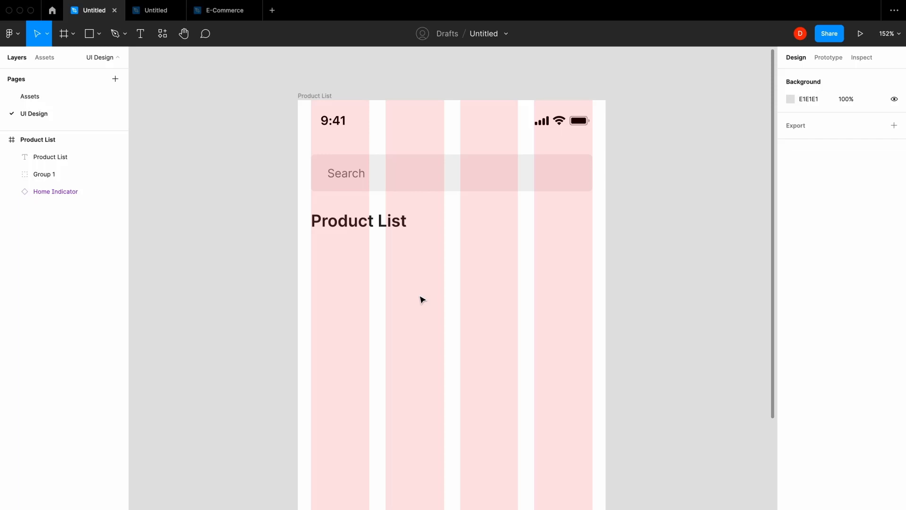
Draw a 162 px wide rectangle across the first two grid columns at X 16, Y 190, and set its height to 200
{"action": "key", "text": "r"}
{"action": "mouse_move", "coordinate": [311, 256]}
{"action": "left_mouse_down"}
{"action": "mouse_move", "coordinate": [344, 304]}
{"action": "mouse_move", "coordinate": [445, 393]}
{"action": "left_mouse_up"}
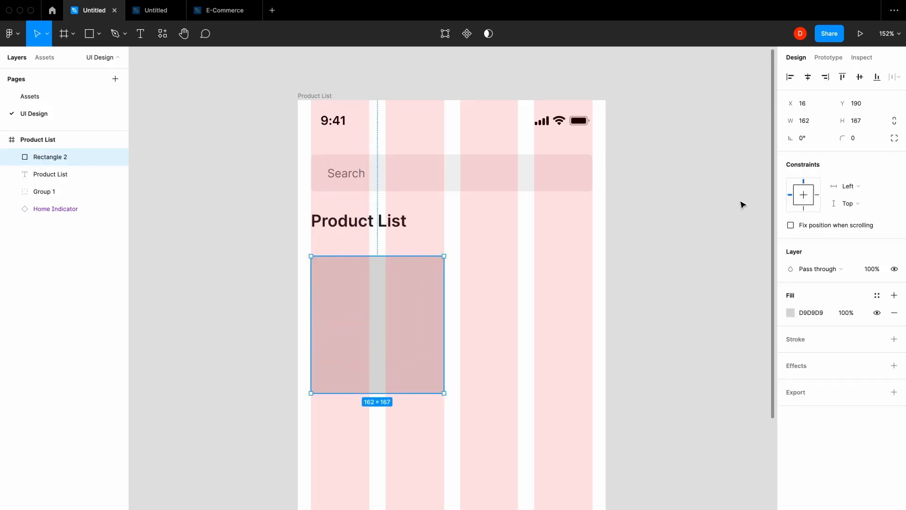
{"action": "left_click", "coordinate": [863, 124]}
{"action": "type", "text": "200"}
{"action": "key", "text": "Return"}
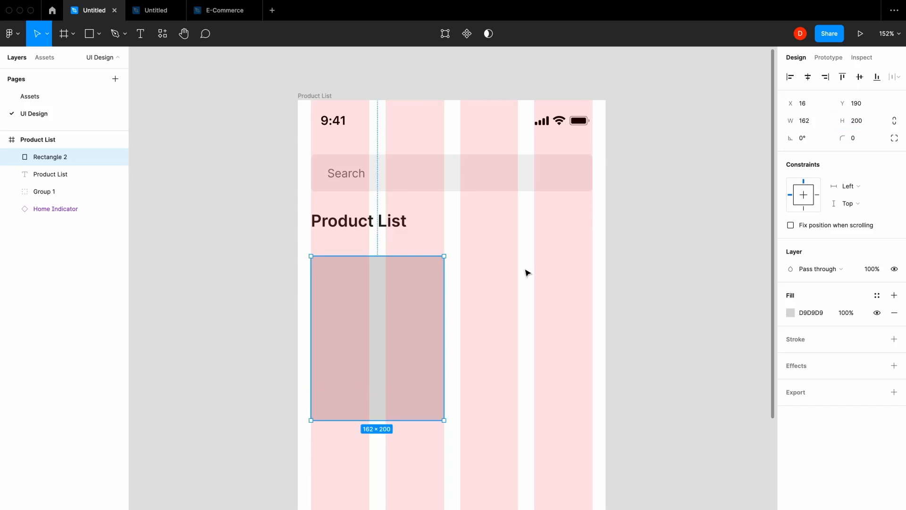
Duplicate the rectangle across the last two grid columns at X 198, narrow it to 161 px, and check both rectangles' edges against the columns
{"action": "left_click_drag", "start_coordinate": [382, 301], "coordinate": [531, 300], "text": "alt"}
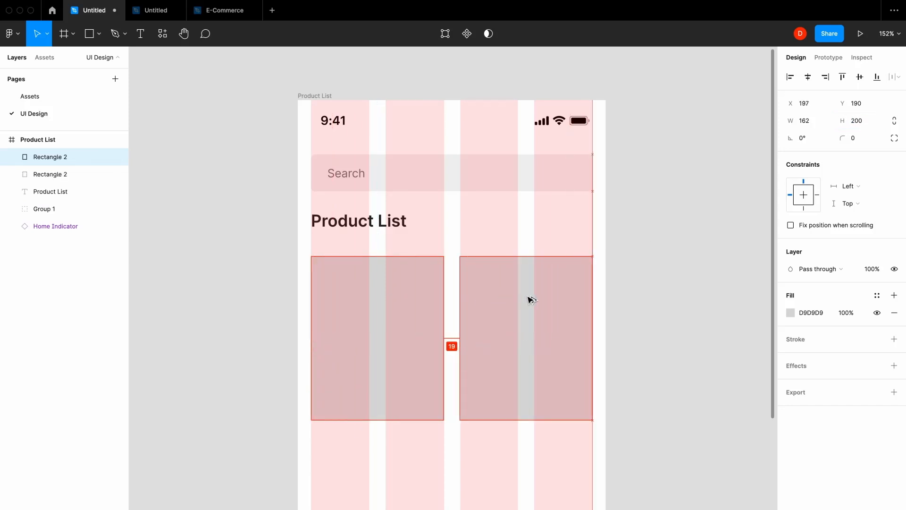
{"action": "scroll", "coordinate": [595, 307], "scroll_direction": "up", "scroll_amount": 10}
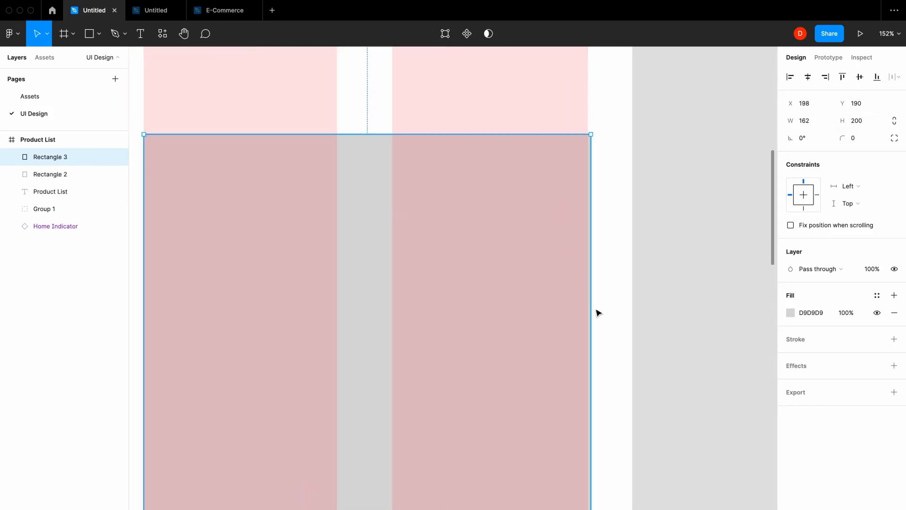
{"action": "left_click_drag", "start_coordinate": [584, 309], "coordinate": [582, 310]}
{"action": "scroll", "coordinate": [584, 309], "scroll_direction": "down", "scroll_amount": 6}
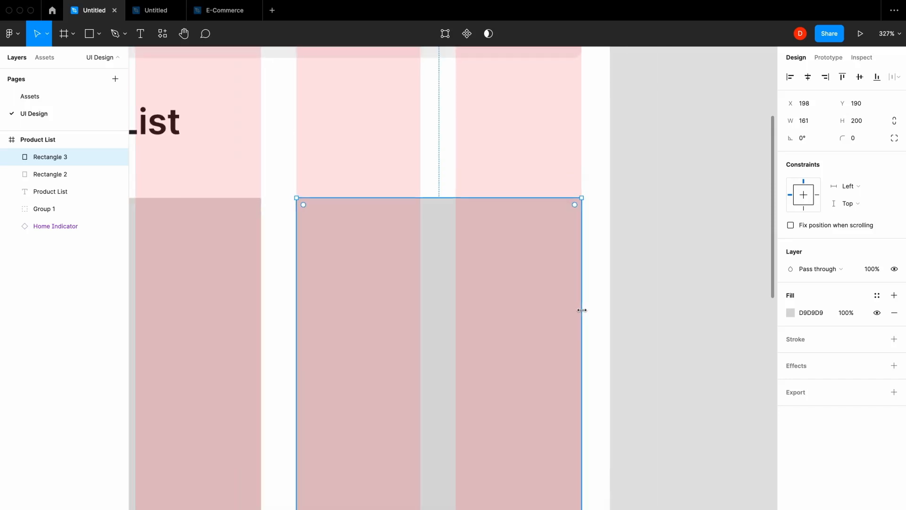
{"action": "scroll", "coordinate": [552, 313], "scroll_direction": "left", "scroll_amount": 5}
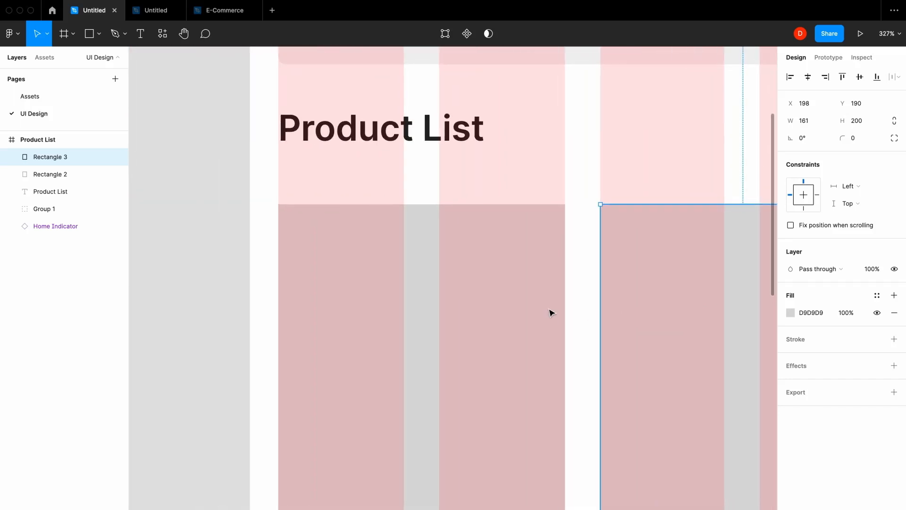
{"action": "left_click", "coordinate": [506, 264]}
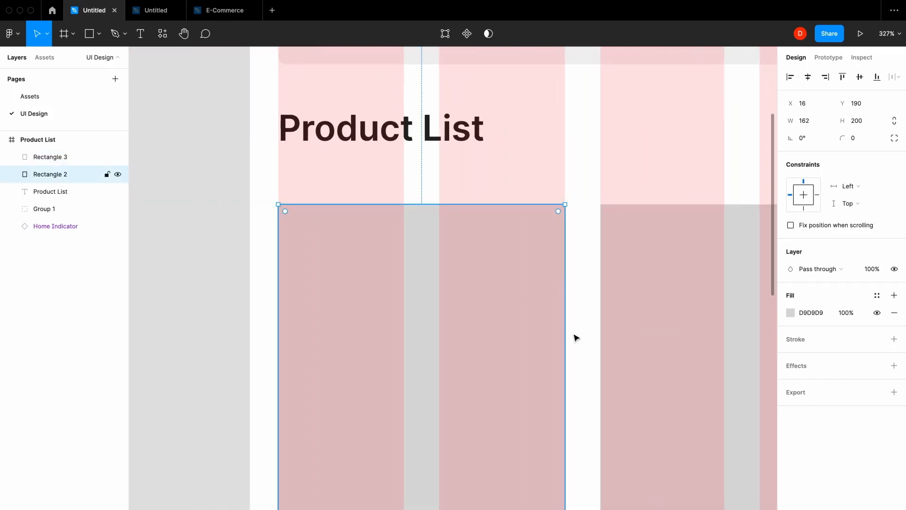
{"action": "scroll", "coordinate": [576, 338], "scroll_direction": "up", "scroll_amount": 5}
{"action": "left_click_drag", "start_coordinate": [554, 310], "coordinate": [561, 310]}
Hide the layout grid and give both grey rectangles a corner radius of 10
{"action": "key", "text": "ctrl+g"}
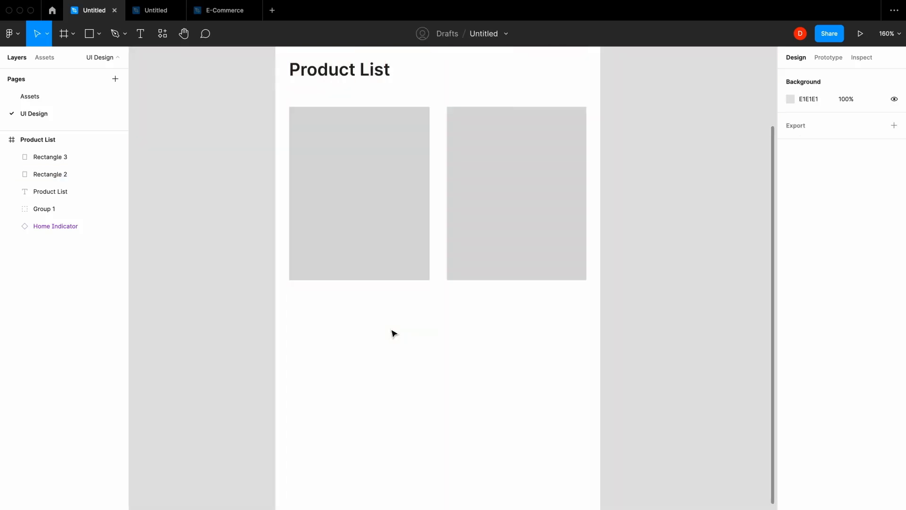
{"action": "left_click", "coordinate": [361, 221]}
{"action": "left_click", "coordinate": [452, 190], "text": "shift"}
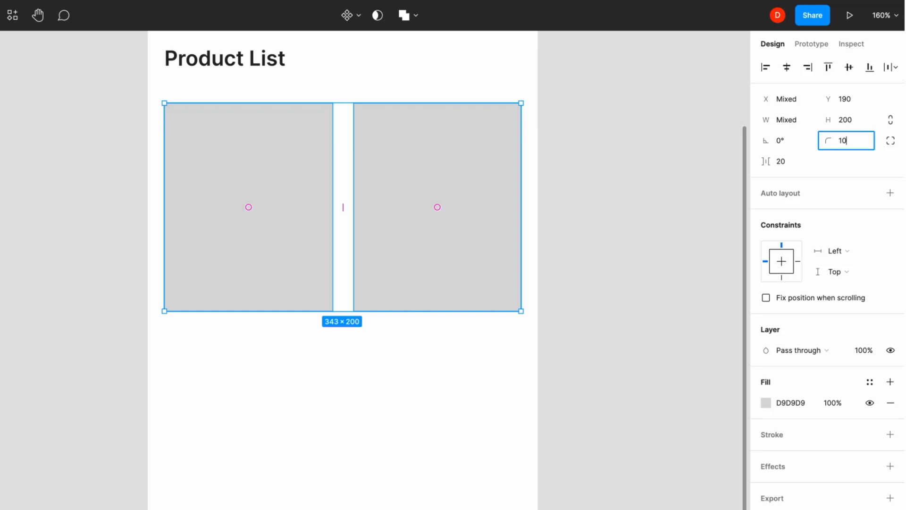
{"action": "type", "text": "10"}
{"action": "key", "text": "Return"}
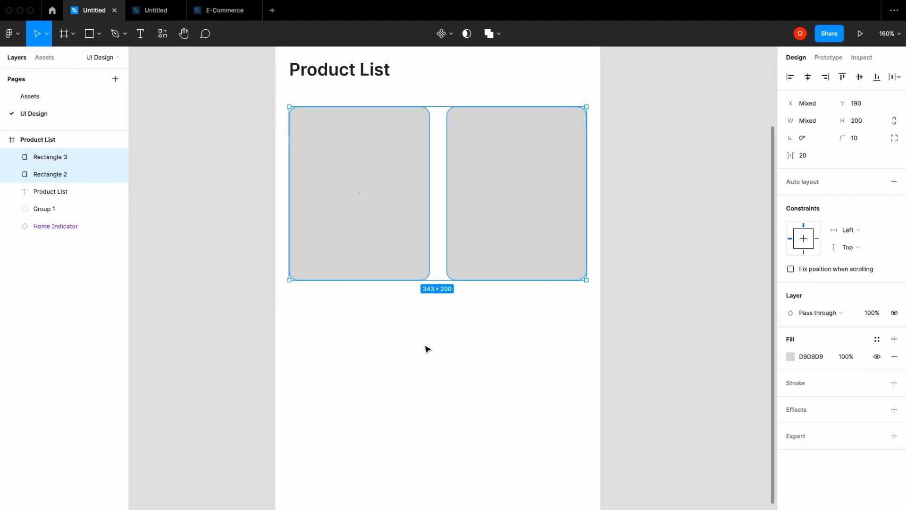
{"action": "left_click", "coordinate": [428, 349]}
Run the Unsplash plugin on the first grey rectangle and search it for "fashion"
{"action": "left_click", "coordinate": [370, 194]}
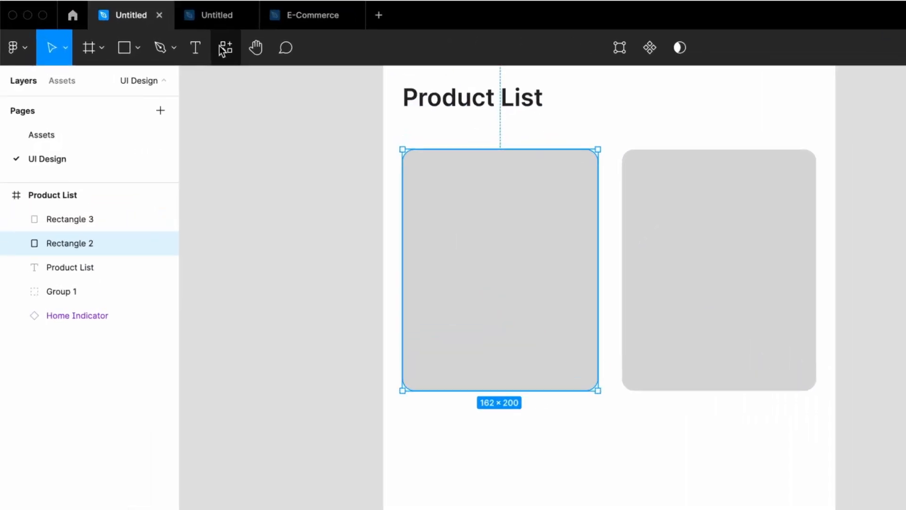
{"action": "left_click", "coordinate": [163, 33]}
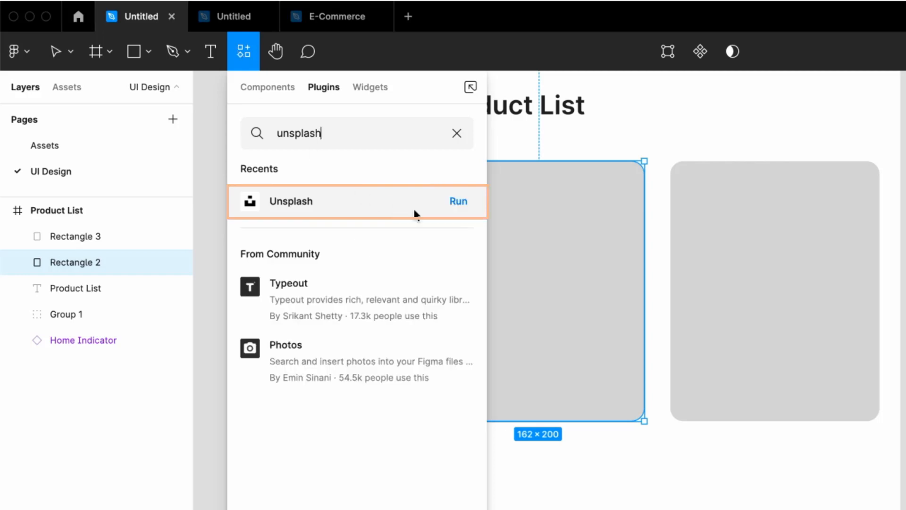
{"action": "key", "text": "Escape"}
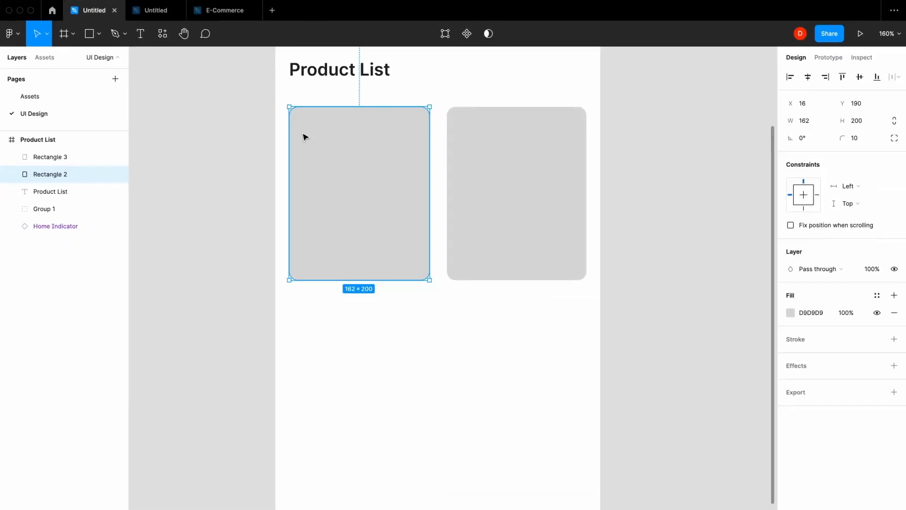
{"action": "key", "text": "super+alt+p"}
{"action": "type", "text": "fa"}
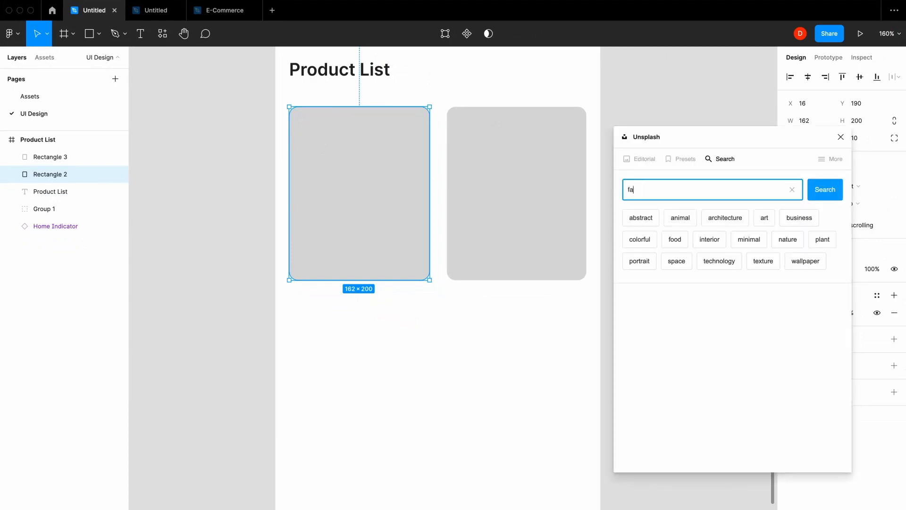
{"action": "type", "text": "shion"}
{"action": "key", "text": "Return"}
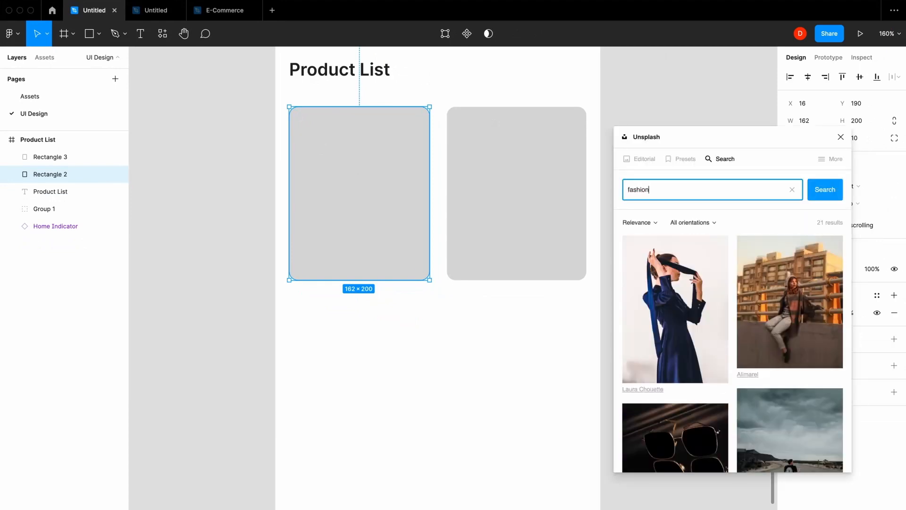
{"action": "left_click", "coordinate": [826, 191]}
Fill the first rectangle with the yellow outfit photo and the second with the red T-shirt photo, and close the plugin
{"action": "left_click", "coordinate": [801, 275]}
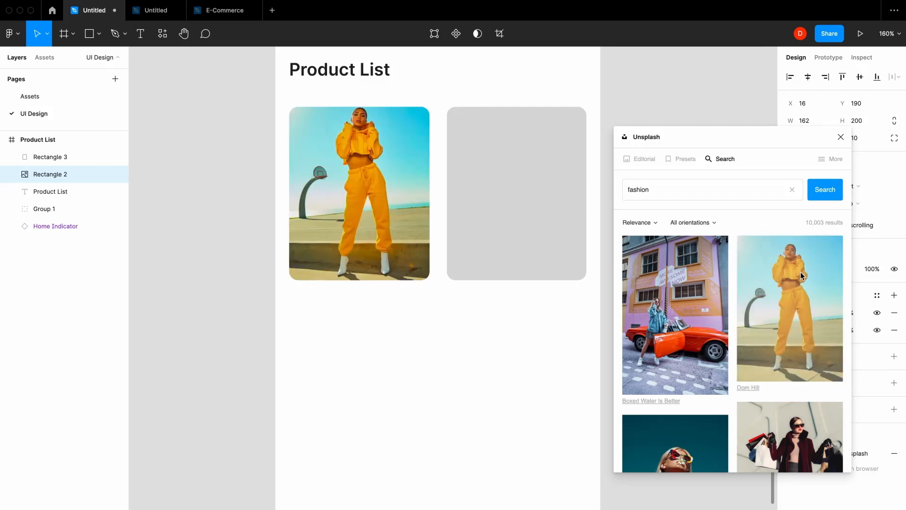
{"action": "left_click", "coordinate": [461, 197]}
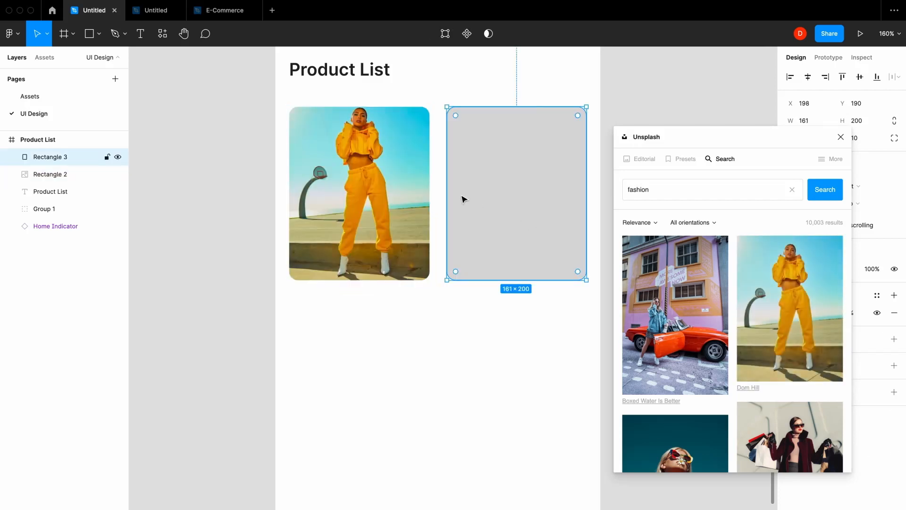
{"action": "left_click", "coordinate": [675, 434]}
{"action": "scroll", "coordinate": [675, 434], "scroll_direction": "down", "scroll_amount": 2}
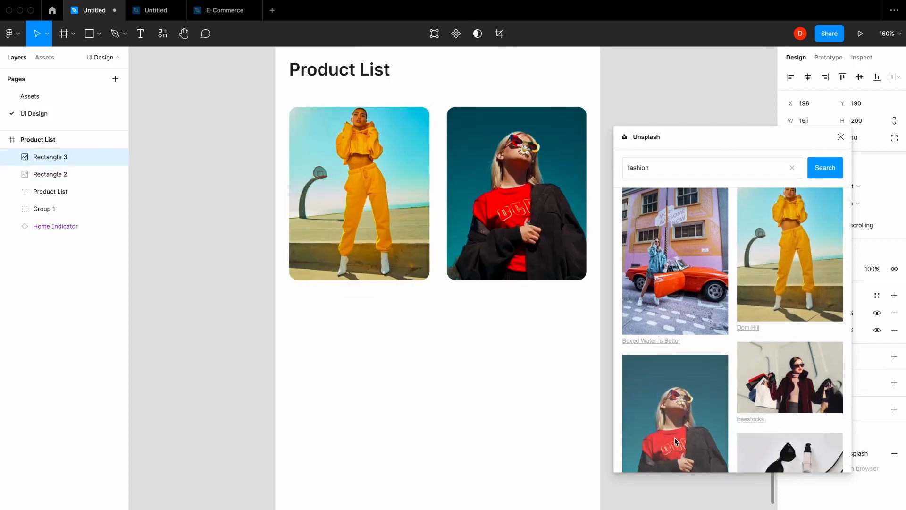
{"action": "left_click", "coordinate": [841, 137]}
{"action": "key", "text": "Escape"}
Add the text "Yellow hoodie" below the yellow outfit photo
{"action": "key", "text": "t"}
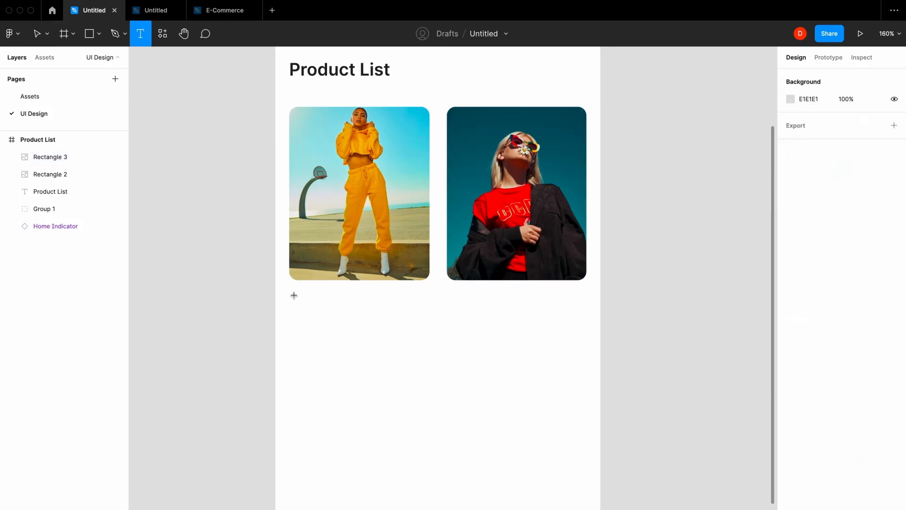
{"action": "left_click", "coordinate": [294, 296]}
{"action": "type", "text": "Yellow hoodie"}
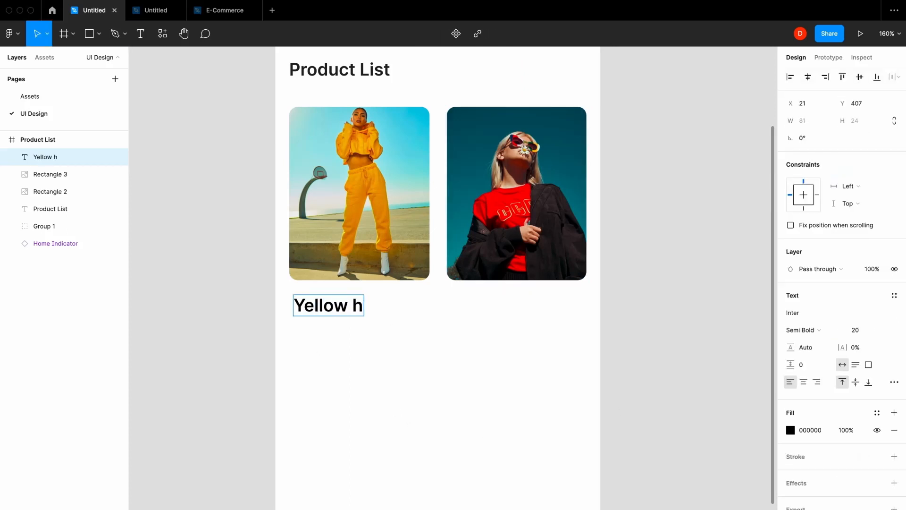
{"action": "key", "text": "Escape"}
Format the Yellow hoodie text as Medium, size 16, with an 87% fill opacity
{"action": "left_click", "coordinate": [871, 327]}
{"action": "type", "text": "1"}
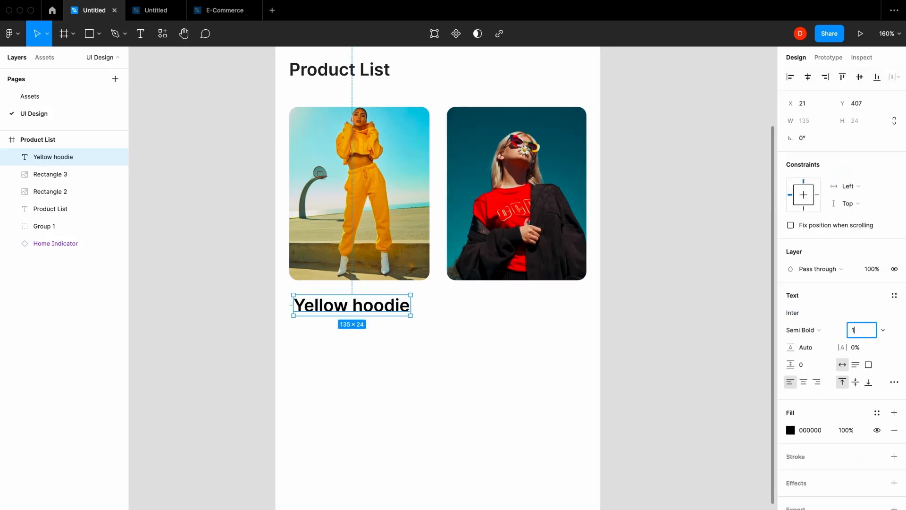
{"action": "type", "text": "6"}
{"action": "key", "text": "Return"}
{"action": "left_click", "coordinate": [824, 330]}
{"action": "left_click", "coordinate": [827, 317]}
{"action": "left_click", "coordinate": [848, 430]}
{"action": "type", "text": "87"}
{"action": "key", "text": "Return"}
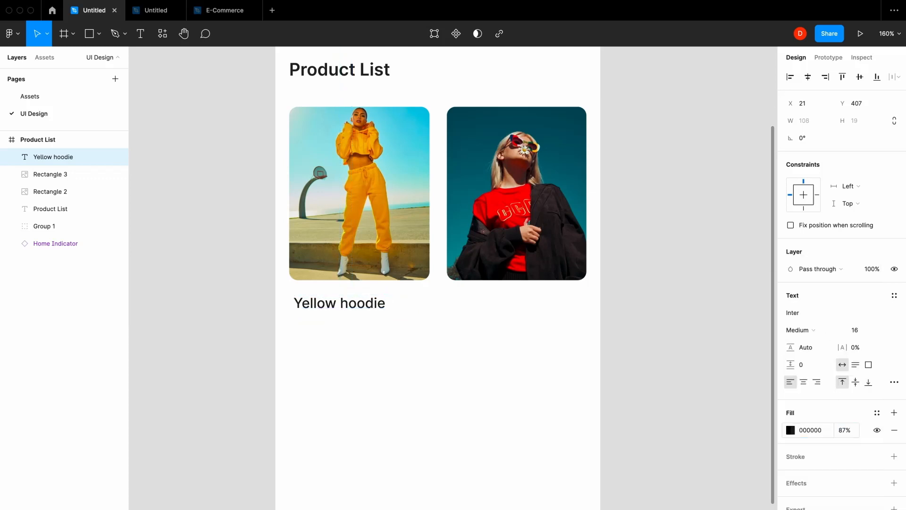
Duplicate the Yellow hoodie text below itself as the price "$190", and duplicate that price beside it as "$90"
{"action": "left_click_drag", "start_coordinate": [340, 304], "coordinate": [354, 326]}
{"action": "type", "text": "$190"}
{"action": "key", "text": "Escape"}
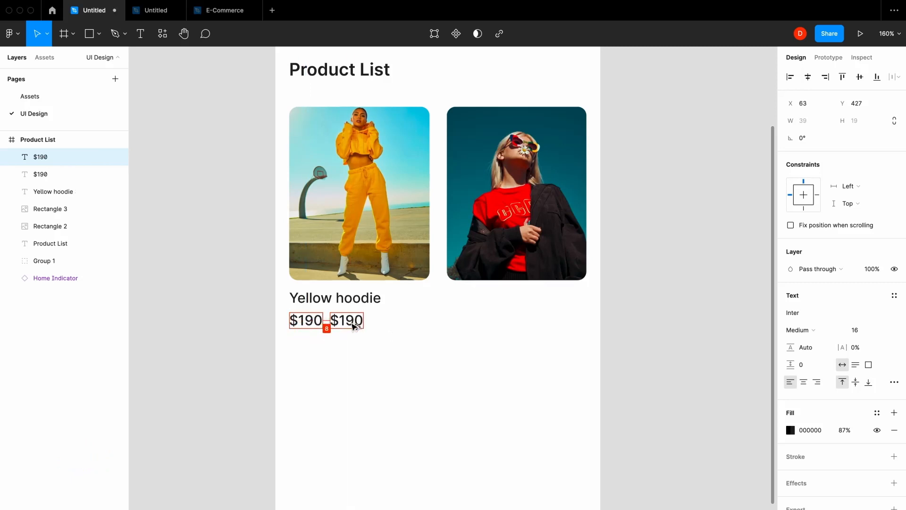
{"action": "double_click", "coordinate": [353, 323]}
{"action": "type", "text": "$90"}
Set the font size of both price texts to 12
{"action": "left_click", "coordinate": [307, 321]}
{"action": "left_click", "coordinate": [349, 321], "text": "shift"}
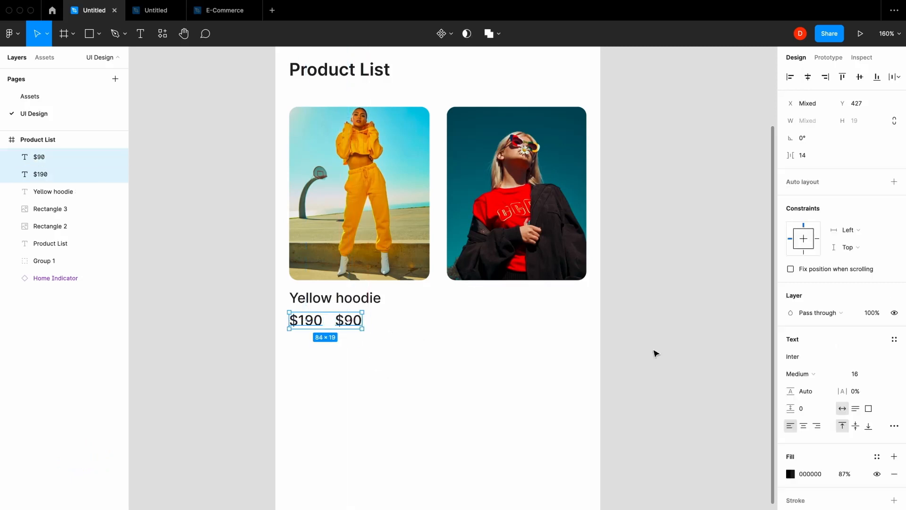
{"action": "left_click", "coordinate": [858, 375]}
{"action": "type", "text": "14"}
{"action": "key", "text": "Return"}
{"action": "left_click", "coordinate": [859, 375]}
{"action": "type", "text": "12"}
{"action": "key", "text": "Return"}
Set the Yellow hoodie title's font size to 14
{"action": "left_click", "coordinate": [349, 298]}
{"action": "left_click", "coordinate": [875, 330]}
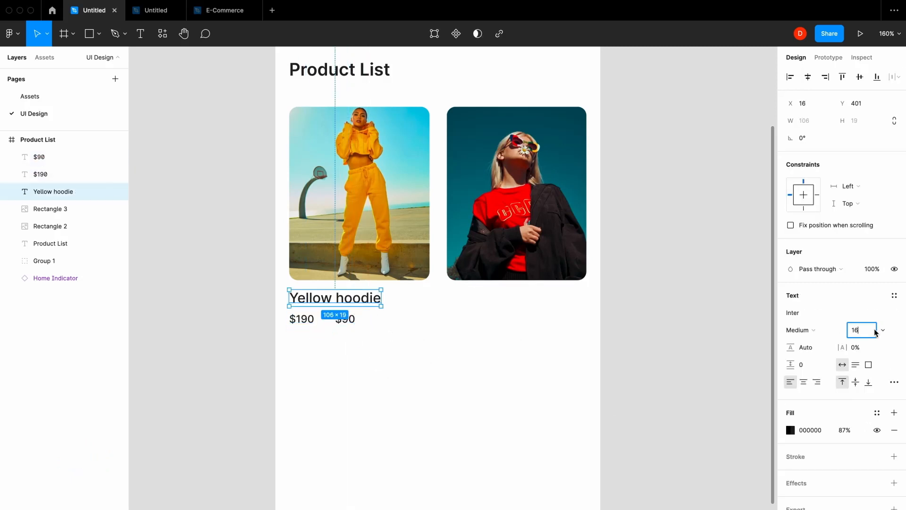
{"action": "key", "text": "BackSpace"}
{"action": "type", "text": "4"}
{"action": "key", "text": "Return"}
Set the horizontal spacing between the $190 and $90 prices to 8
{"action": "left_click_drag", "start_coordinate": [386, 334], "coordinate": [301, 322]}
{"action": "left_click", "coordinate": [860, 79]}
{"action": "left_click_drag", "start_coordinate": [791, 157], "coordinate": [751, 142]}
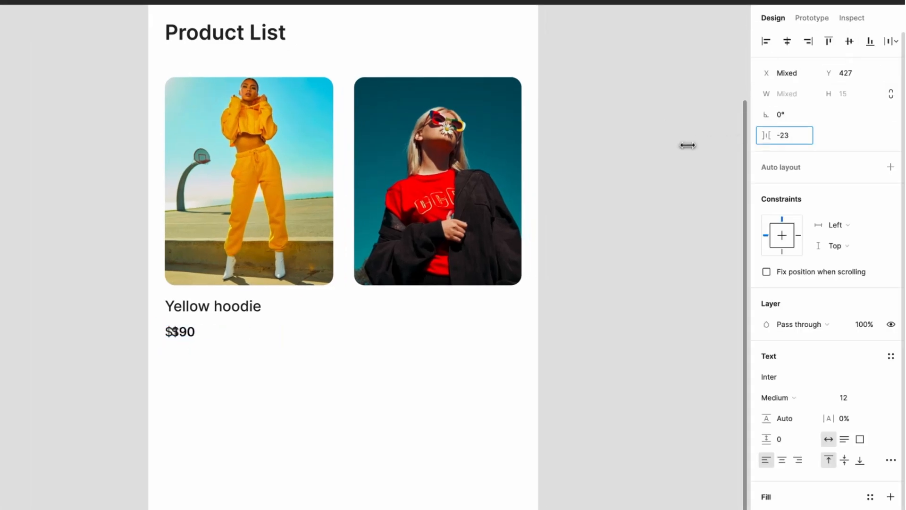
{"action": "type", "text": "8"}
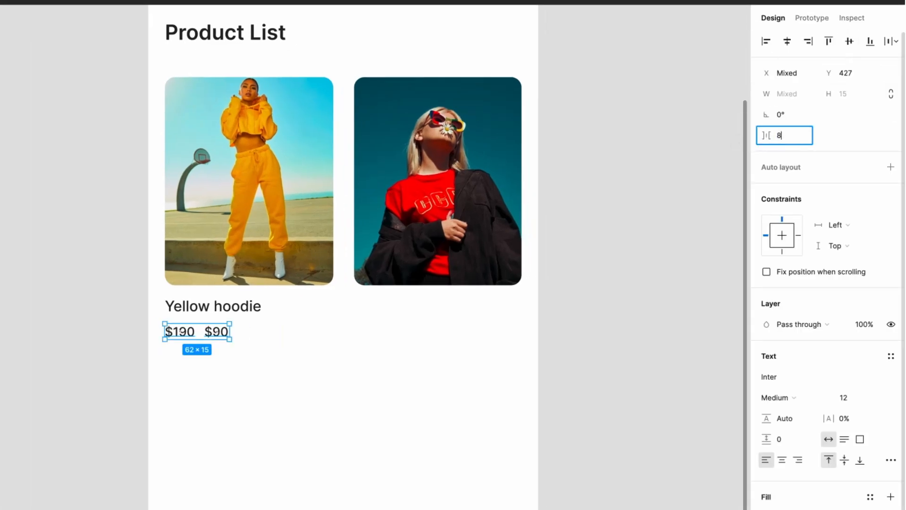
{"action": "key", "text": "Return"}
Lower the $190 price's fill opacity to 50%
{"action": "left_click", "coordinate": [179, 331]}
{"action": "left_click", "coordinate": [833, 465]}
{"action": "type", "text": "50"}
{"action": "key", "text": "Return"}
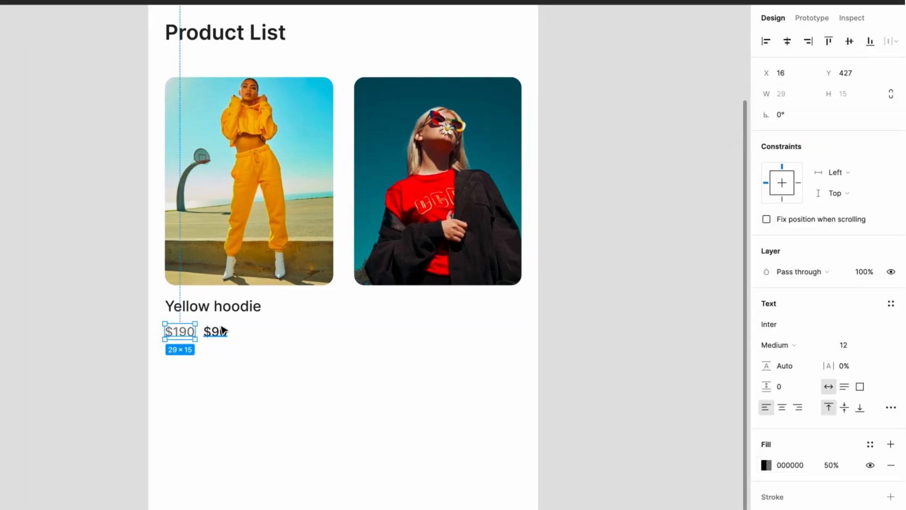
Recolour the $90 price with the blue 49C2E1 sampled from the sky in the yellow outfit photo
{"action": "left_click", "coordinate": [222, 331]}
{"action": "left_click", "coordinate": [766, 465]}
{"action": "left_click", "coordinate": [613, 485]}
{"action": "left_click", "coordinate": [330, 83]}
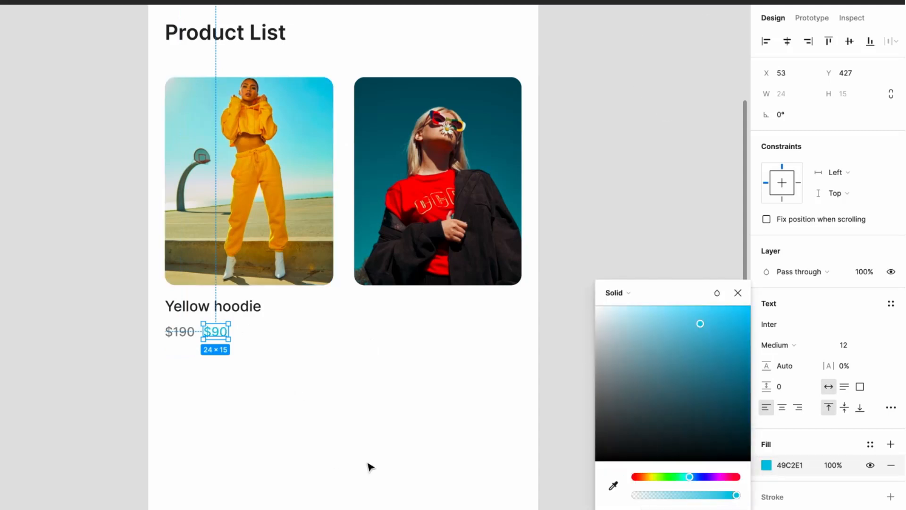
Apply strikethrough to the $190 price
{"action": "left_click", "coordinate": [189, 333]}
{"action": "left_click", "coordinate": [892, 407]}
{"action": "left_click", "coordinate": [310, 373]}
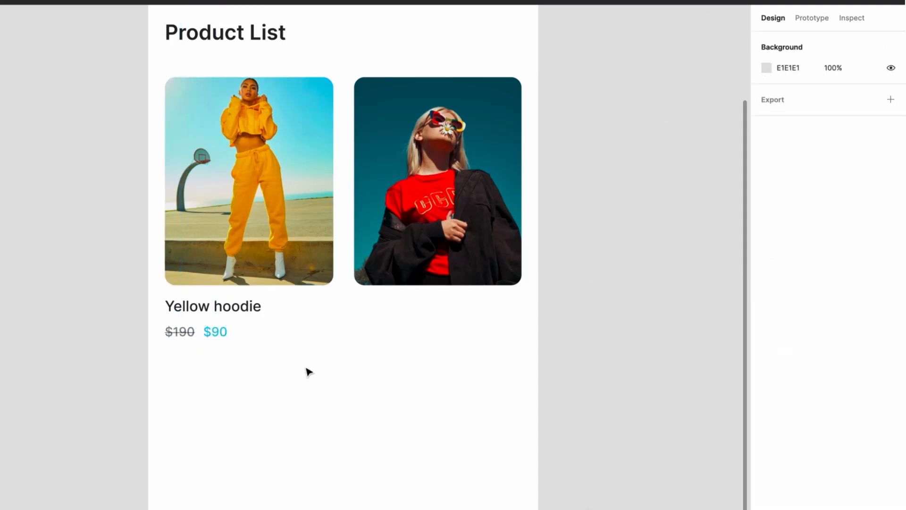
Group the $190 and $90 price texts together
{"action": "left_click", "coordinate": [215, 332]}
{"action": "left_click", "coordinate": [180, 332], "text": "shift"}
{"action": "key", "text": "super+g"}
Set the vertical spacing between the Yellow hoodie title and its price group to 6, and group them
{"action": "left_click", "coordinate": [212, 308], "text": "shift"}
{"action": "left_click", "coordinate": [788, 133]}
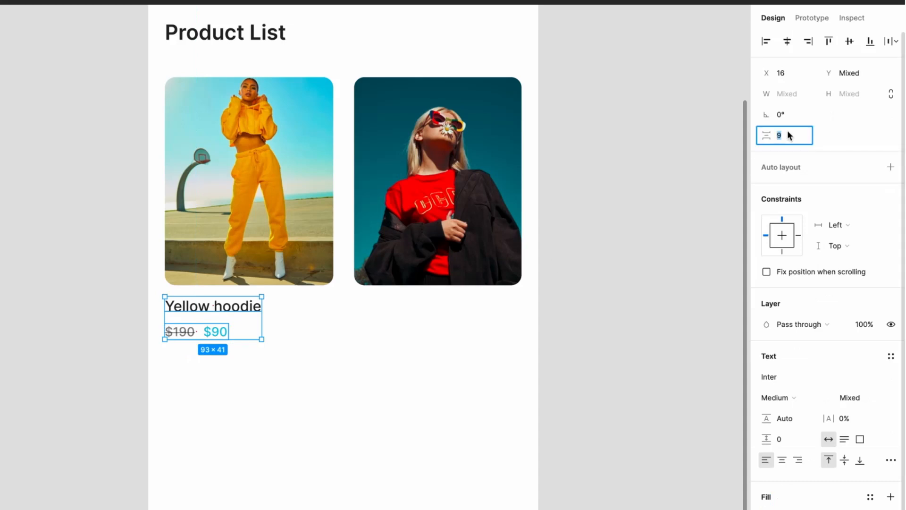
{"action": "type", "text": "6"}
{"action": "key", "text": "Return"}
{"action": "key", "text": "super+g"}
Duplicate the title and price group below the second photo at X 198 and change its title to "Red T-shirt"
{"action": "left_click_drag", "start_coordinate": [203, 309], "coordinate": [392, 310]}
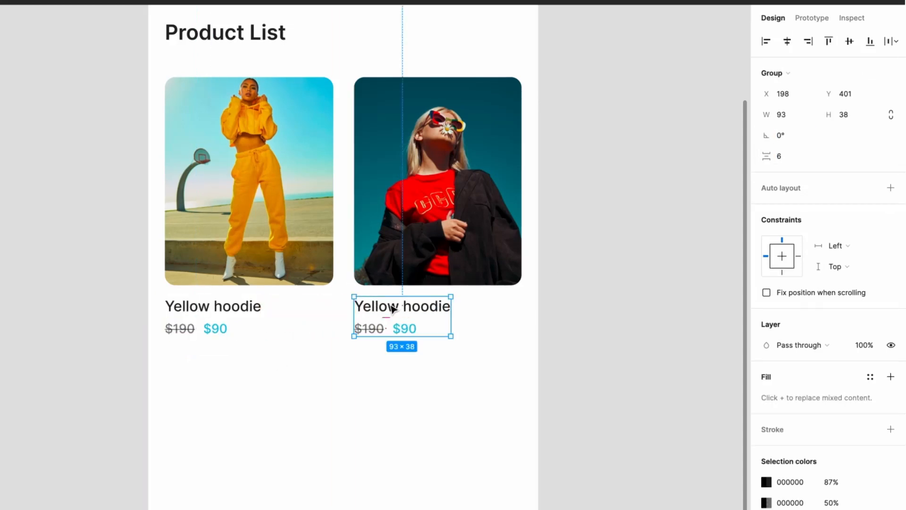
{"action": "double_click", "coordinate": [392, 309]}
{"action": "type", "text": "Red T-shirt"}
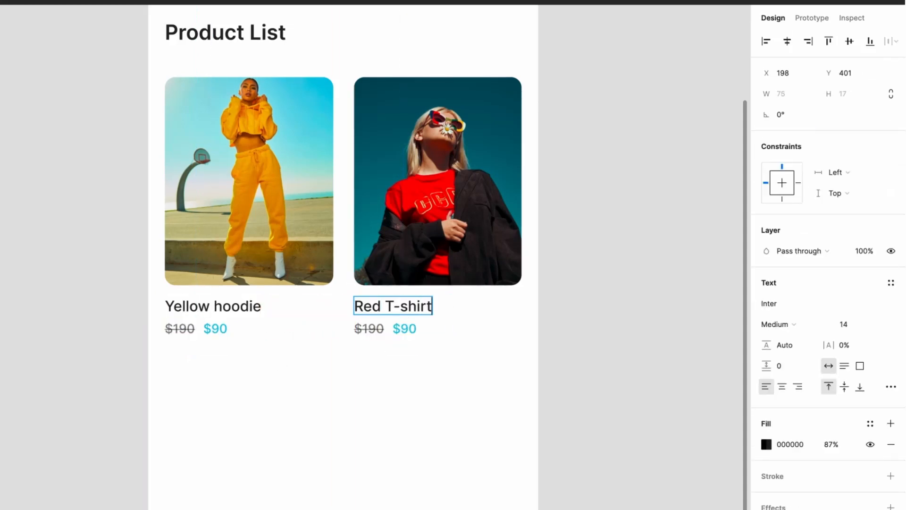
Change the Red T-shirt prices to $180 for the struck-through one and $80 for the blue one
{"action": "left_click", "coordinate": [374, 328]}
{"action": "key", "text": "BackSpace"}
{"action": "type", "text": "8"}
{"action": "left_click", "coordinate": [407, 332]}
{"action": "key", "text": "BackSpace"}
{"action": "type", "text": "8"}
{"action": "left_click", "coordinate": [237, 329]}
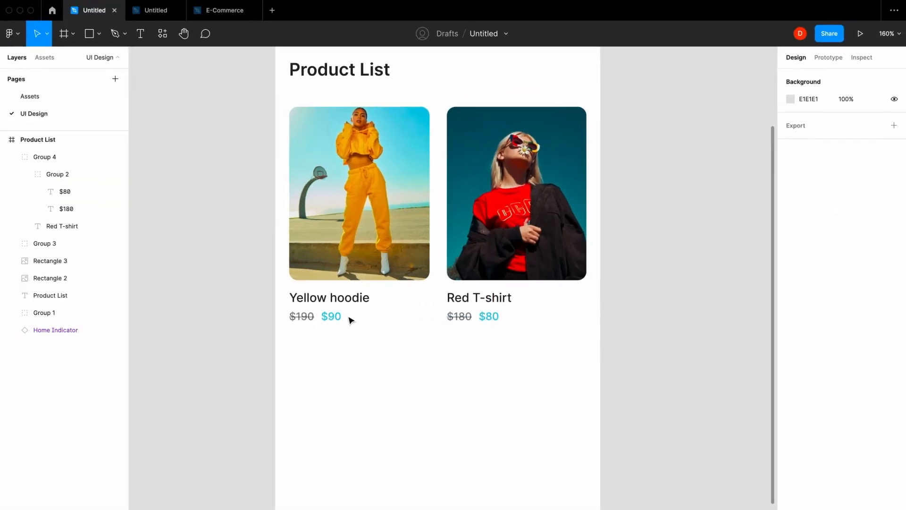
Group each product photo with its own title and prices, for both the Yellow hoodie and the Red T-shirt
{"action": "left_click", "coordinate": [350, 320]}
{"action": "key", "text": "ctrl+g"}
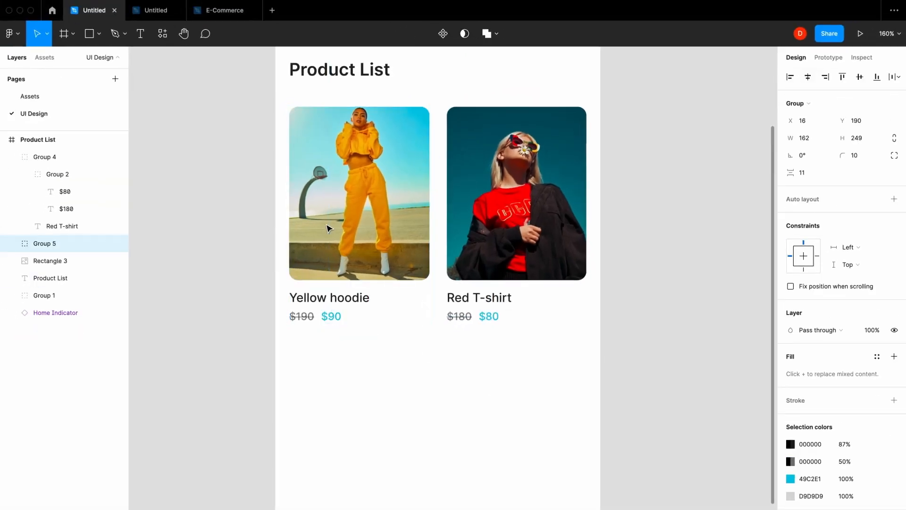
{"action": "left_click", "coordinate": [474, 307]}
{"action": "left_click", "coordinate": [476, 260], "text": "shift"}
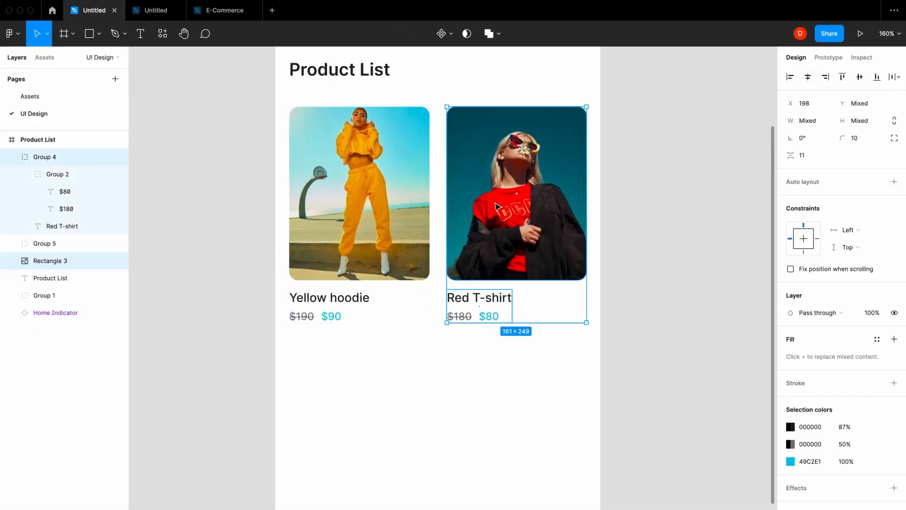
{"action": "key", "text": "ctrl+g"}
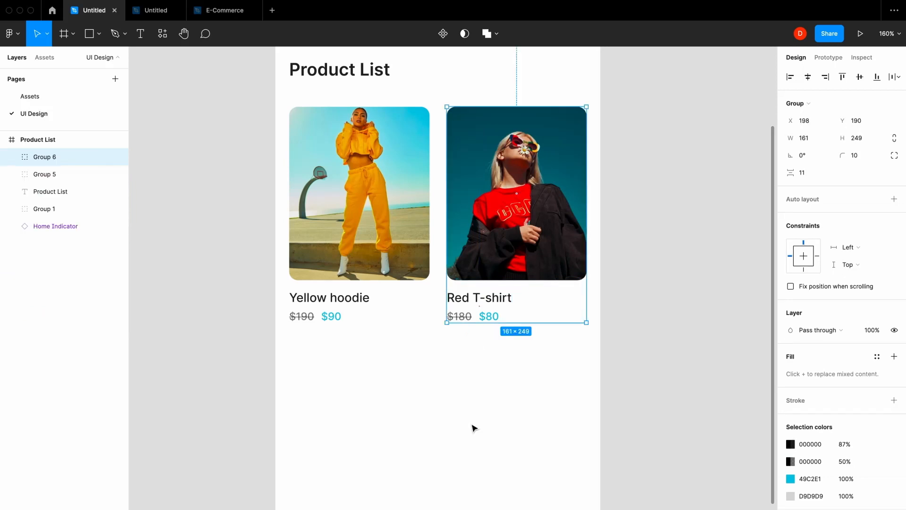
Duplicate the Yellow hoodie and Red T-shirt cards as a second row at Y 459, 20 below the first row
{"action": "scroll", "coordinate": [475, 428], "scroll_direction": "down", "scroll_amount": 5}
{"action": "left_click", "coordinate": [474, 426]}
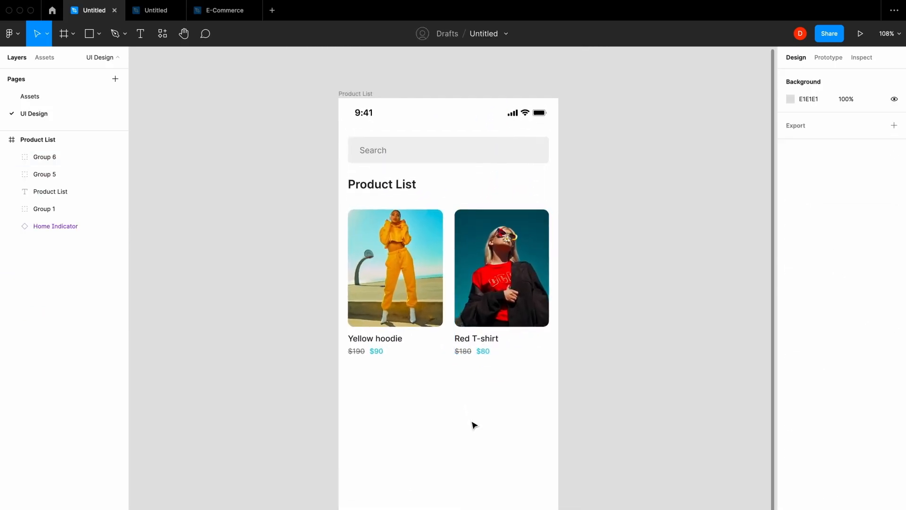
{"action": "left_click", "coordinate": [501, 283]}
{"action": "left_click", "coordinate": [391, 258], "text": "shift"}
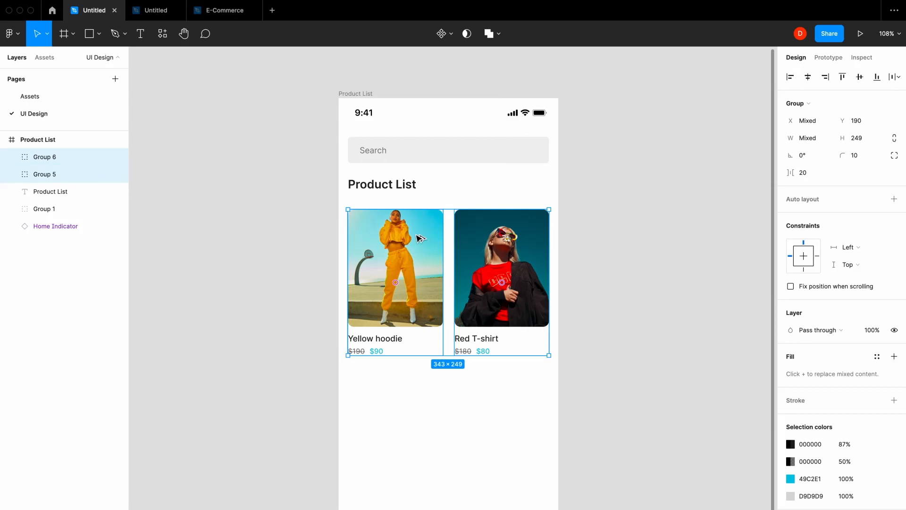
{"action": "left_click_drag", "start_coordinate": [416, 239], "coordinate": [427, 395]}
{"action": "key", "text": "Up"}
{"action": "key", "text": "Up"}
{"action": "key", "text": "Up"}
{"action": "key", "text": "Up"}
{"action": "key", "text": "Up"}
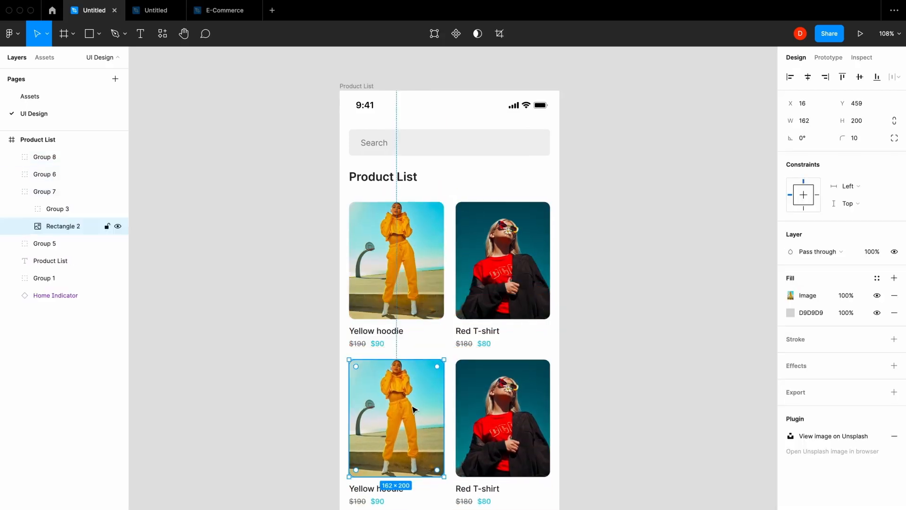
Replace the lower Yellow hoodie card's photo with the Unsplash "fashion" photo of the woman in sunglasses against a yellow wall
{"action": "left_click", "coordinate": [163, 34]}
{"action": "left_click", "coordinate": [298, 139]}
{"action": "left_click", "coordinate": [694, 184]}
{"action": "type", "text": "fashion"}
{"action": "left_click", "coordinate": [830, 190]}
{"action": "scroll", "coordinate": [793, 280], "scroll_direction": "down", "scroll_amount": 10}
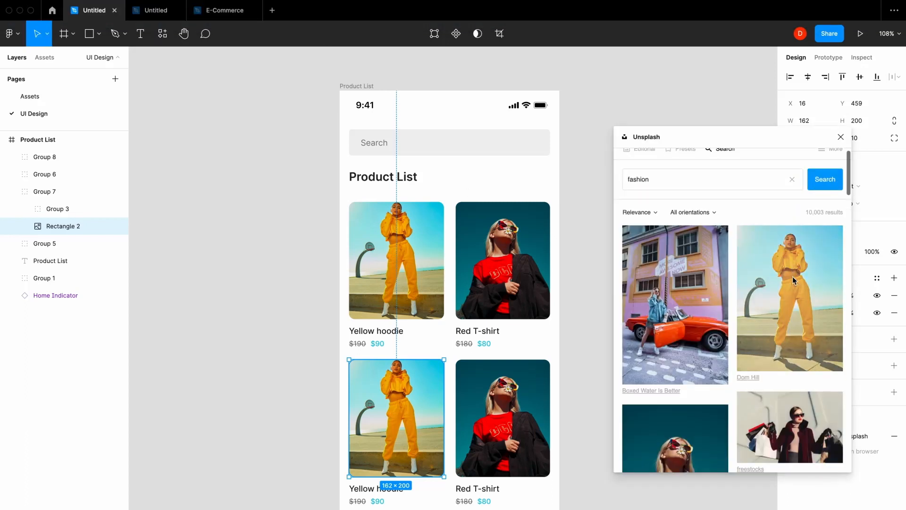
{"action": "scroll", "coordinate": [793, 280], "scroll_direction": "down", "scroll_amount": 1}
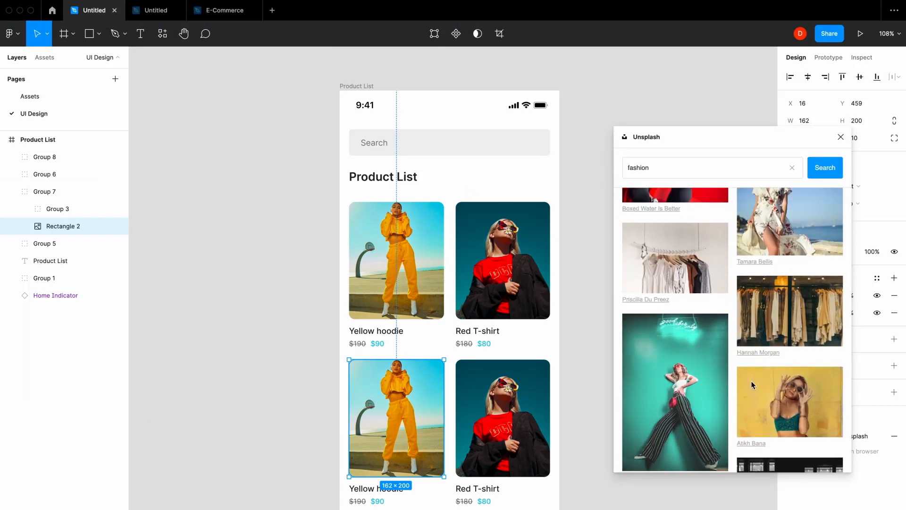
{"action": "left_click", "coordinate": [783, 401]}
Insert the Unsplash floral dress photo, scale it to 341 × 226 and place it over the lower Red T-shirt card
{"action": "left_click", "coordinate": [789, 207]}
{"action": "left_click", "coordinate": [841, 137]}
{"action": "scroll", "coordinate": [375, 347], "scroll_direction": "down", "scroll_amount": 8}
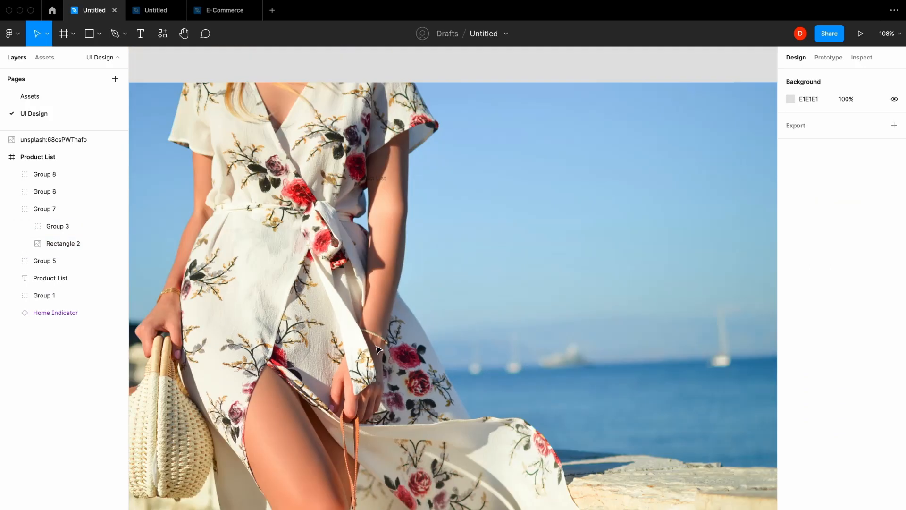
{"action": "left_click", "coordinate": [574, 455]}
{"action": "left_click_drag", "start_coordinate": [590, 457], "coordinate": [474, 507]}
{"action": "scroll", "coordinate": [424, 354], "scroll_direction": "up", "scroll_amount": 5}
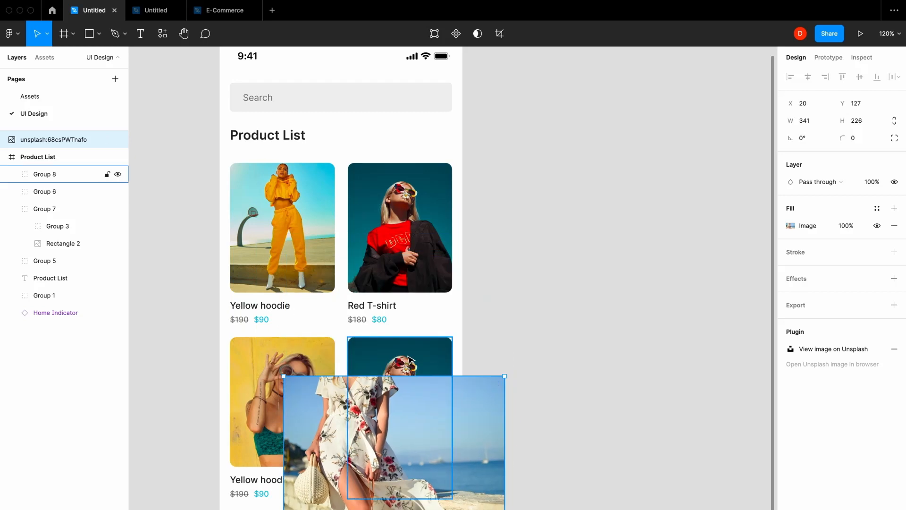
Ungroup the lower Red T-shirt card and mask the dress photo with a copy of its 161 × 200 photo rectangle
{"action": "left_click", "coordinate": [409, 361]}
{"action": "double_click", "coordinate": [409, 360]}
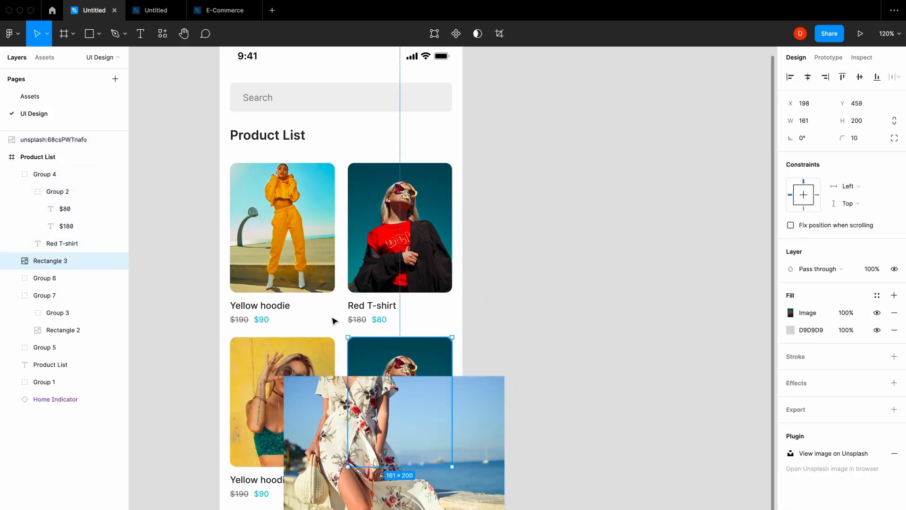
{"action": "left_click", "coordinate": [473, 413], "text": "shift"}
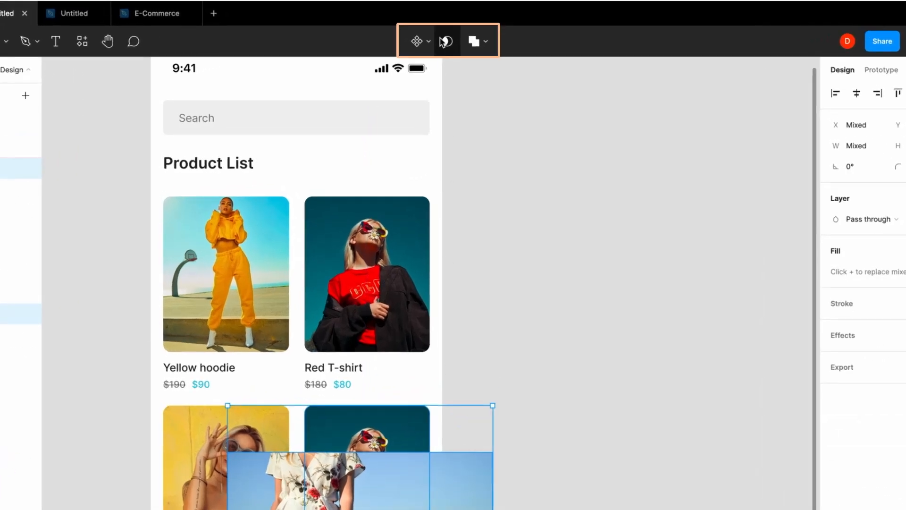
{"action": "left_click", "coordinate": [444, 41]}
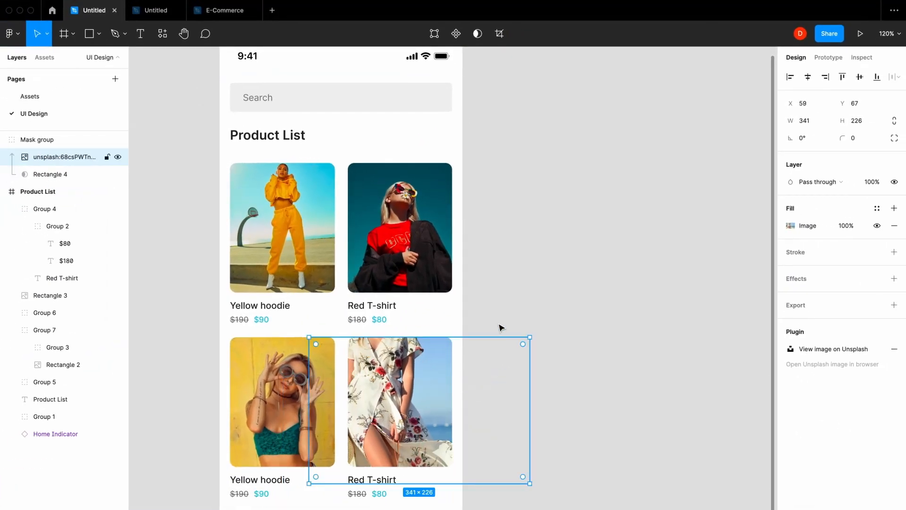
Move the dress mask group into the Product List frame and group it with the lower Red T-shirt title and prices
{"action": "left_click", "coordinate": [502, 327]}
{"action": "left_click", "coordinate": [405, 383]}
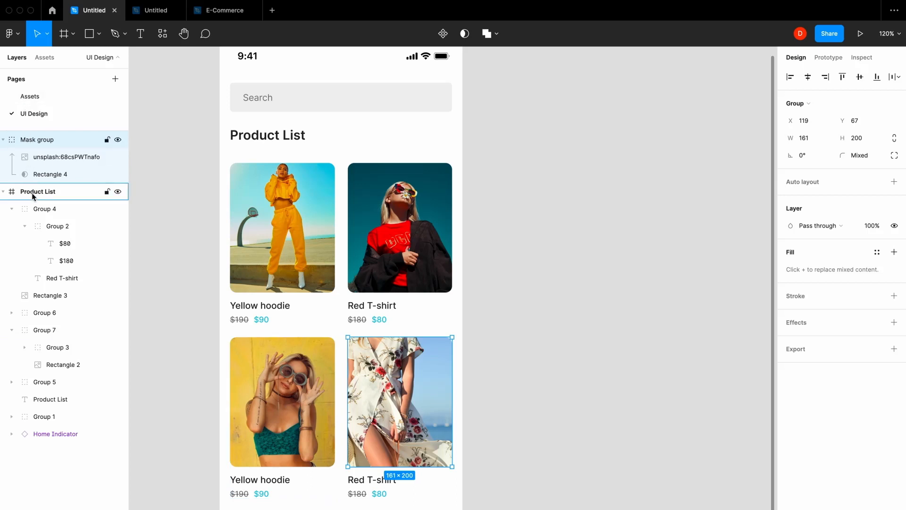
{"action": "left_click_drag", "start_coordinate": [32, 192], "coordinate": [33, 203]}
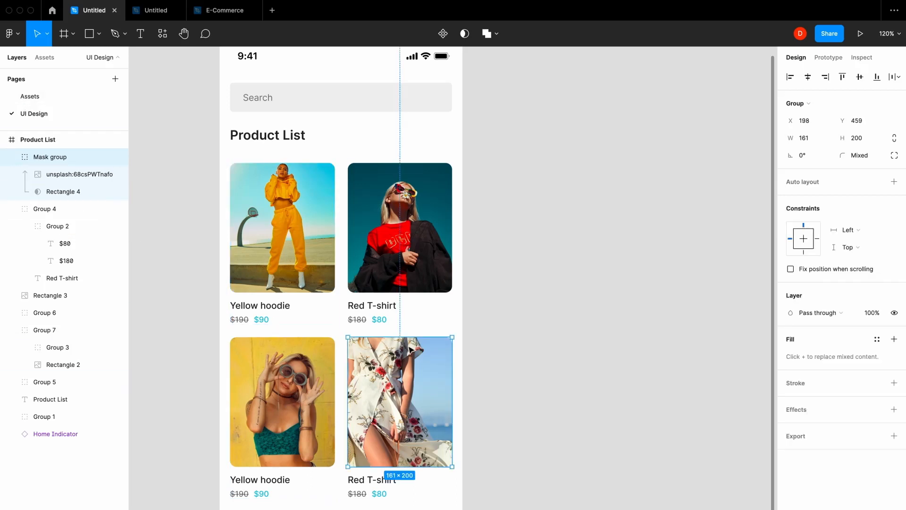
{"action": "left_click_drag", "start_coordinate": [380, 509], "coordinate": [362, 373]}
{"action": "key", "text": "ctrl+g"}
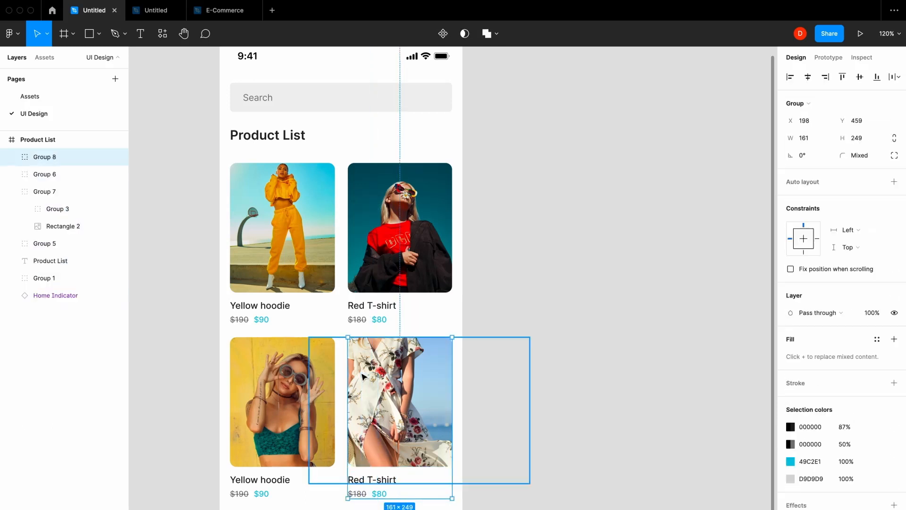
Group all four product cards together and deselect them
{"action": "left_click", "coordinate": [277, 367], "text": "shift"}
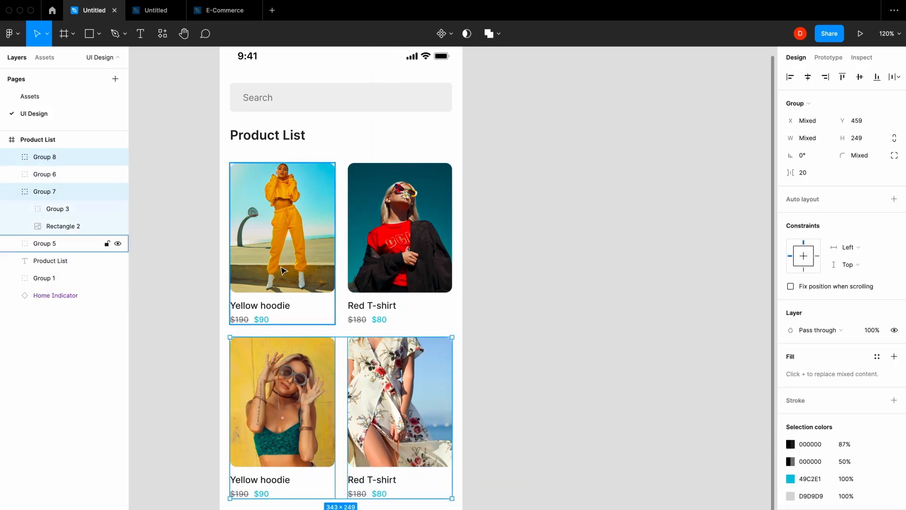
{"action": "left_click", "coordinate": [284, 226], "text": "shift"}
{"action": "left_click", "coordinate": [403, 226], "text": "shift"}
{"action": "right_click", "coordinate": [407, 223]}
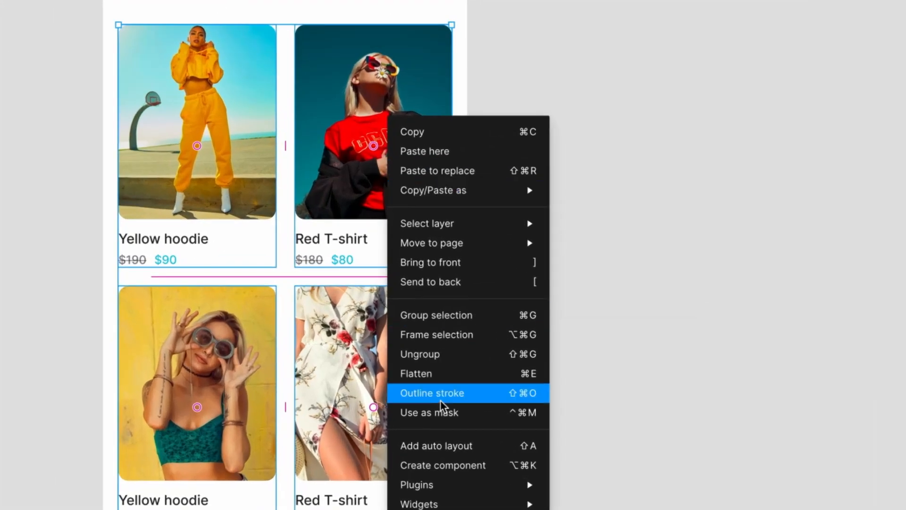
{"action": "left_click", "coordinate": [462, 322]}
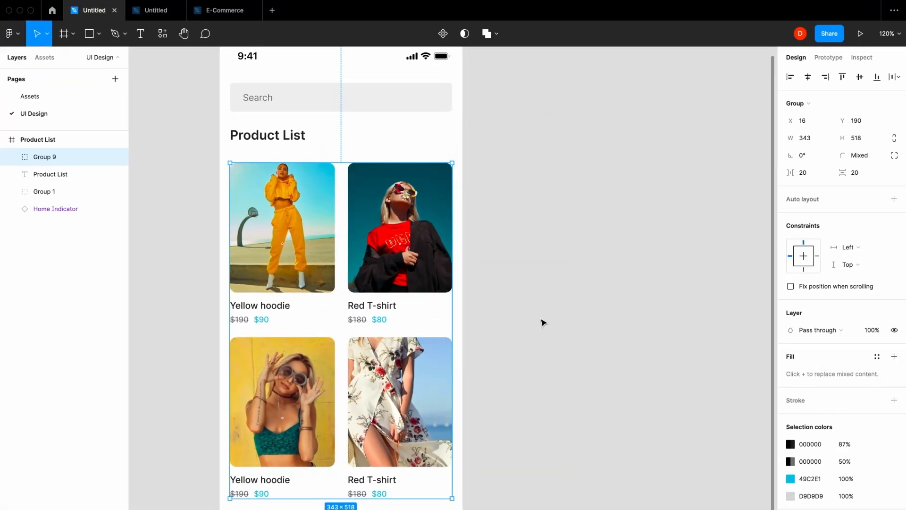
{"action": "left_click", "coordinate": [589, 261]}
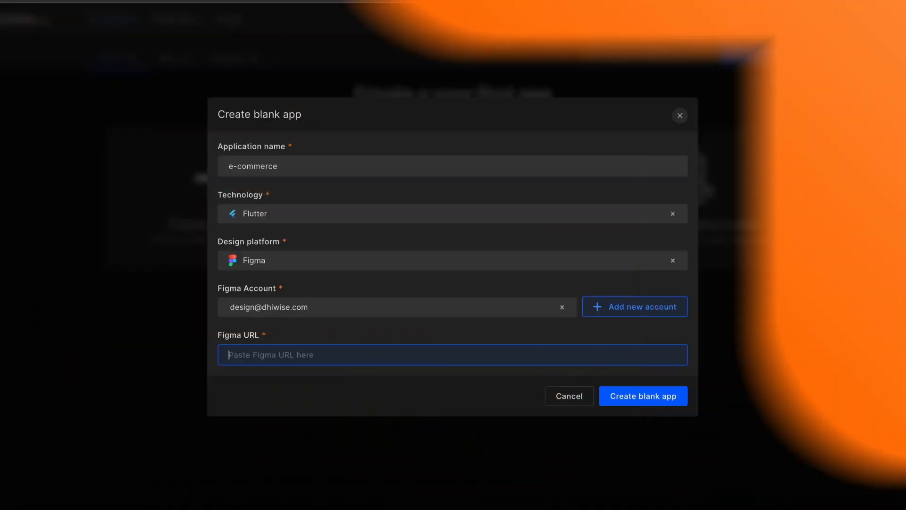
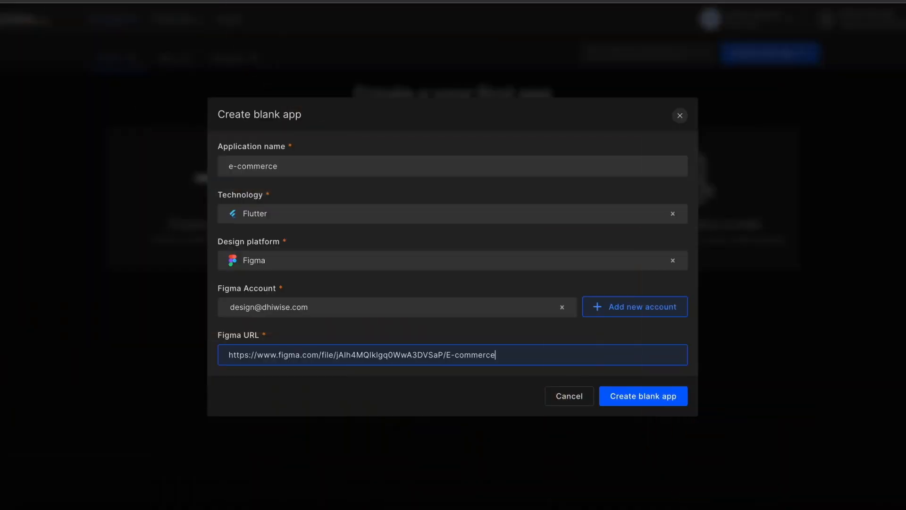
Switch to DhiWise, paste the E-commerce design's Figma URL and create the blank Flutter app "e-commerce"
{"action": "left_click", "coordinate": [623, 405]}
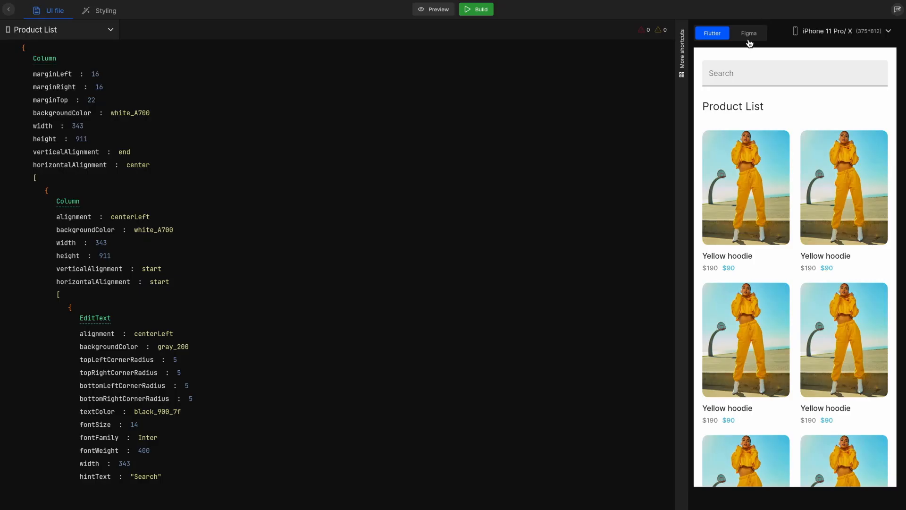
Compare the Figma and Flutter previews of the Product List screen and examine the product photo's properties in the UI file
{"action": "left_click", "coordinate": [749, 34]}
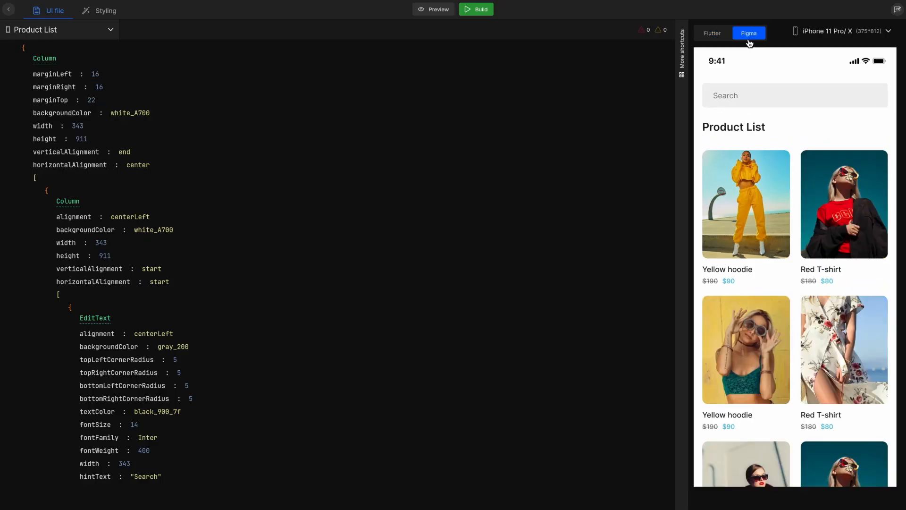
{"action": "left_click", "coordinate": [724, 38]}
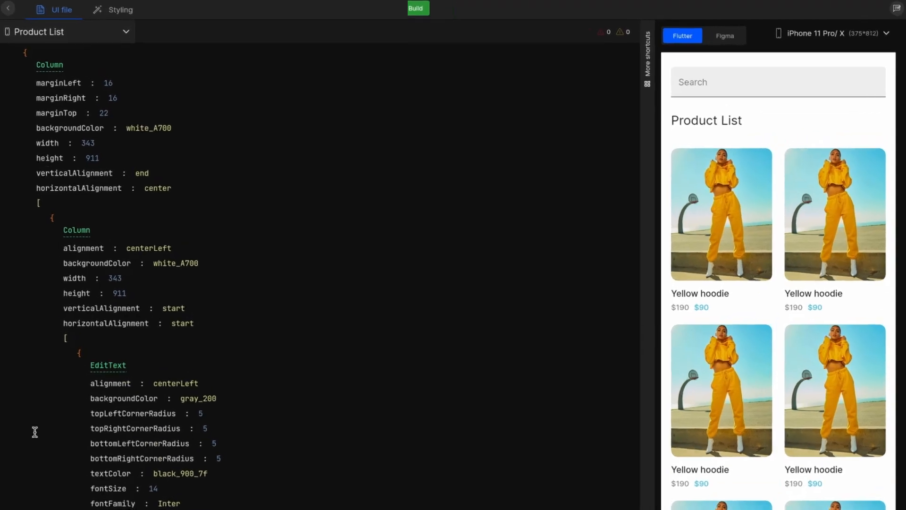
{"action": "left_click", "coordinate": [763, 191]}
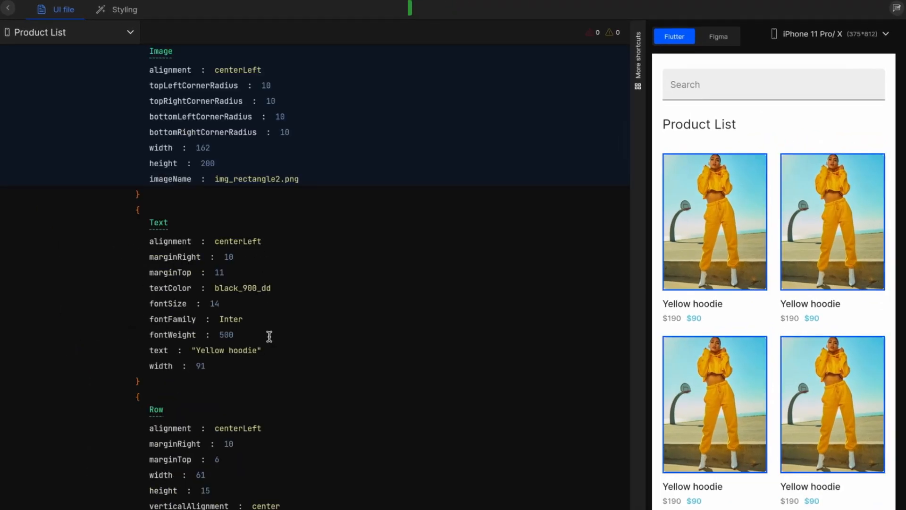